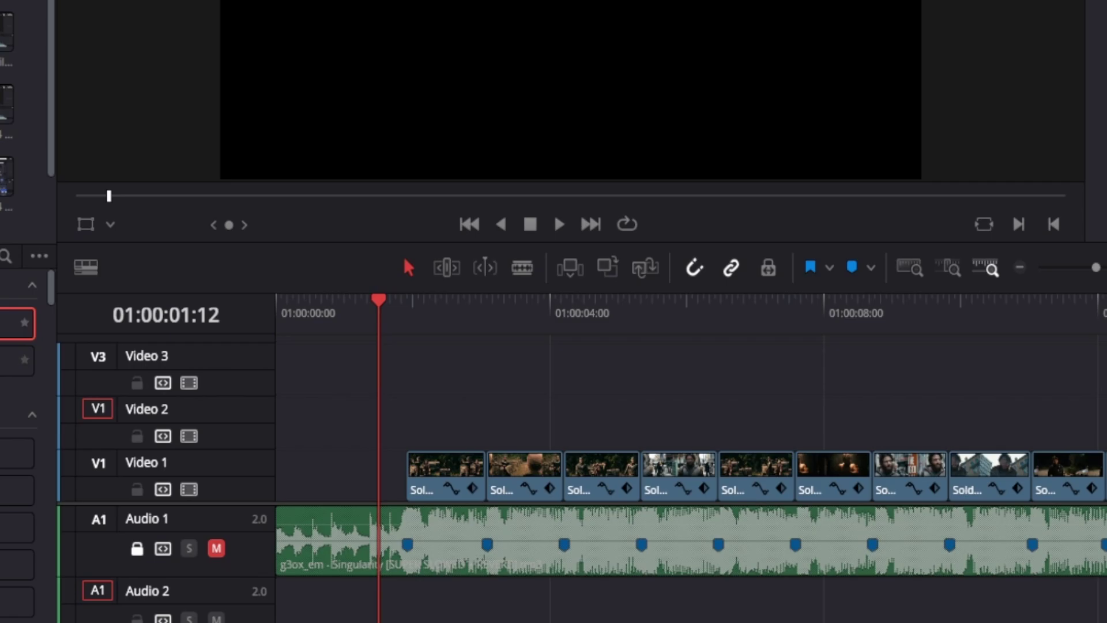
# - Place an adjustment clip on Video 2 above the first clip, trimmed to end with it
pyautogui.moveTo(161, 406); pyautogui.dragTo(447, 429)
pyautogui.moveTo(355, 354); pyautogui.dragTo(370, 424)
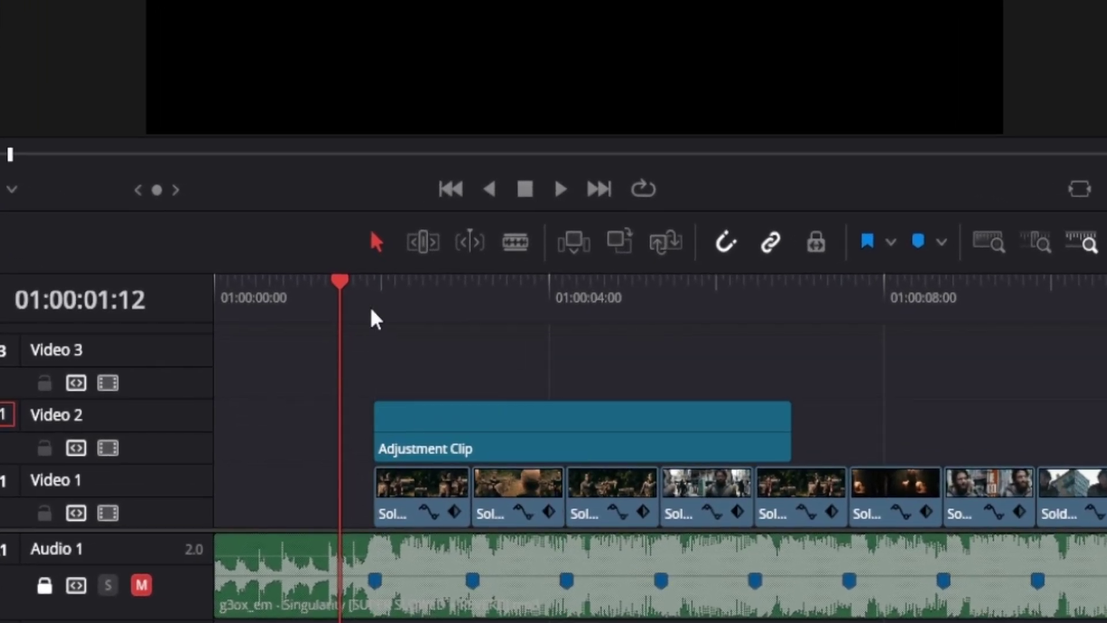
pyautogui.click(482, 298)
pyautogui.moveTo(779, 422); pyautogui.dragTo(459, 408)
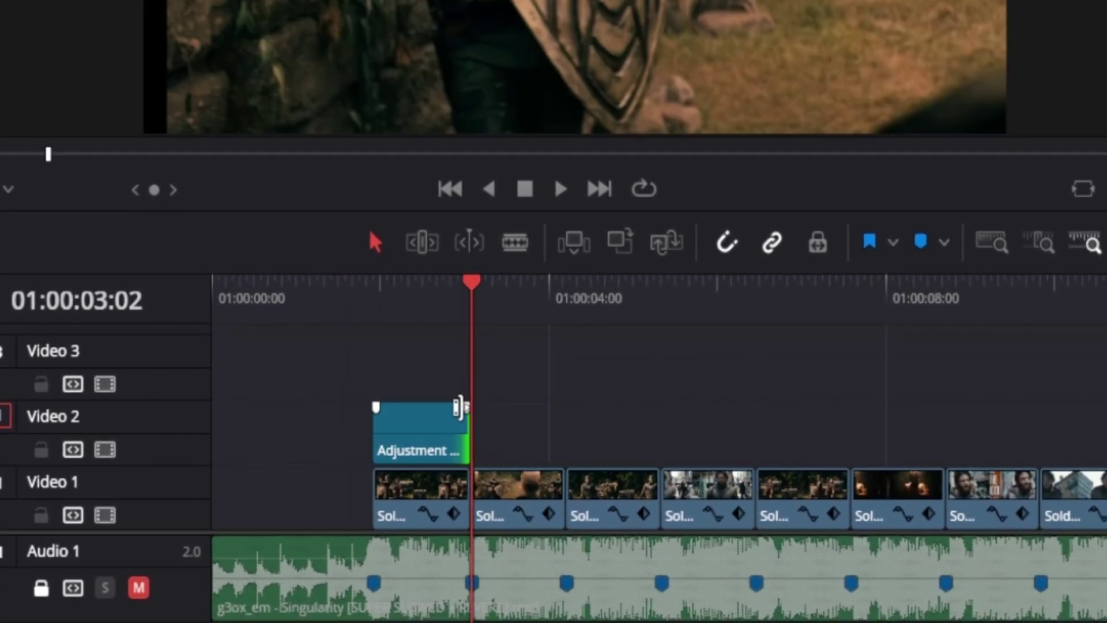
pyautogui.hotkey('ctrl', '=')
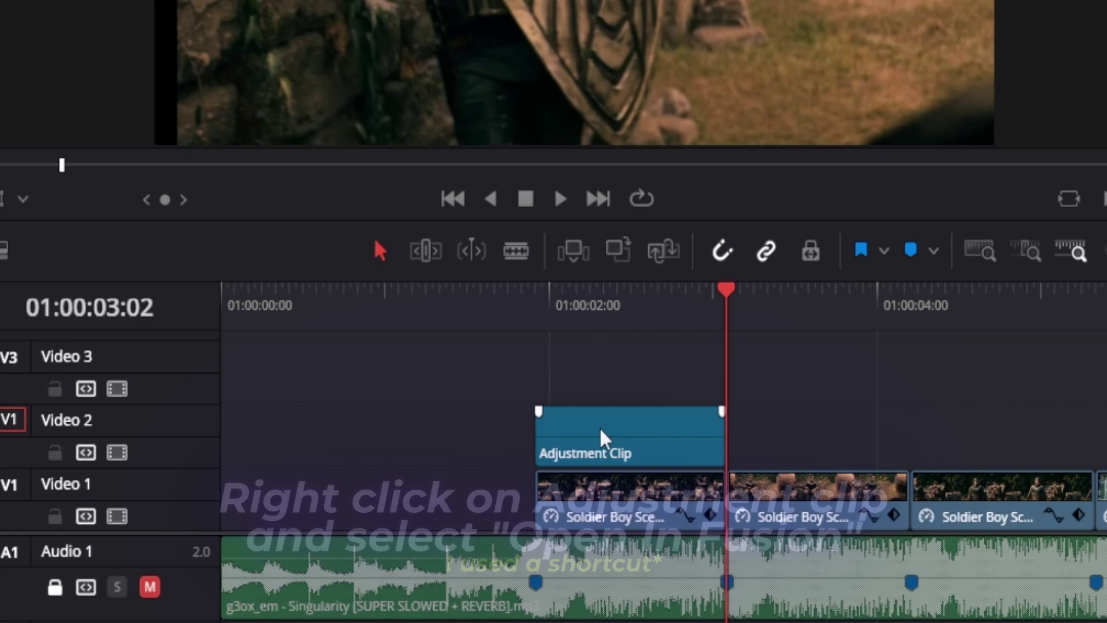
pyautogui.click(602, 424)
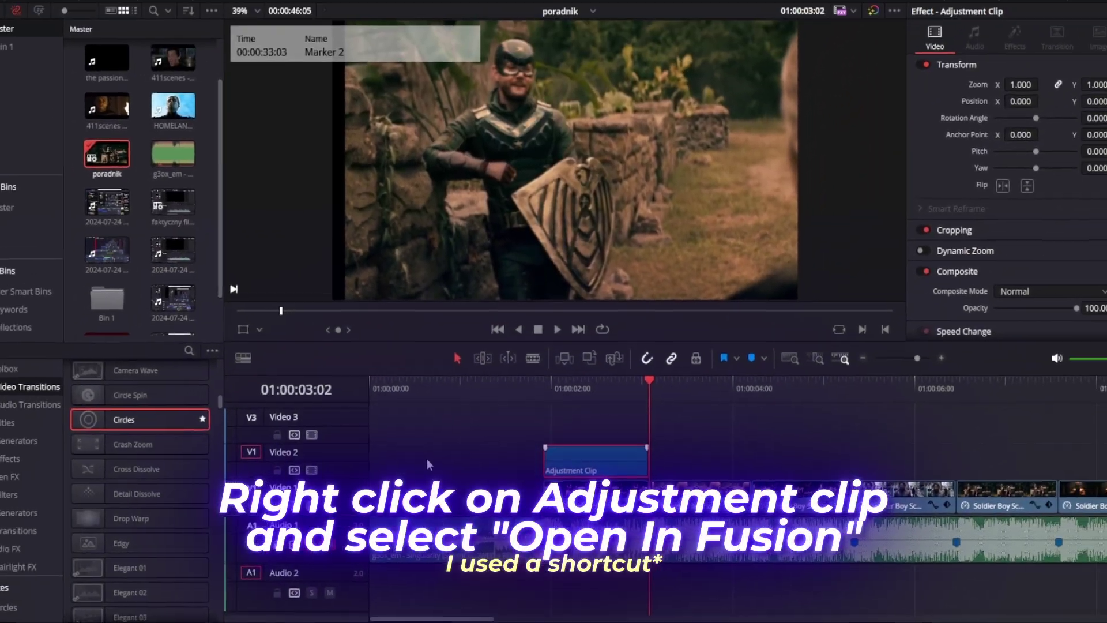
# - Show the adjustment clip on the Fusion page with the spline graph closed and nodes fitted
pyautogui.hotkey('shift', '5')
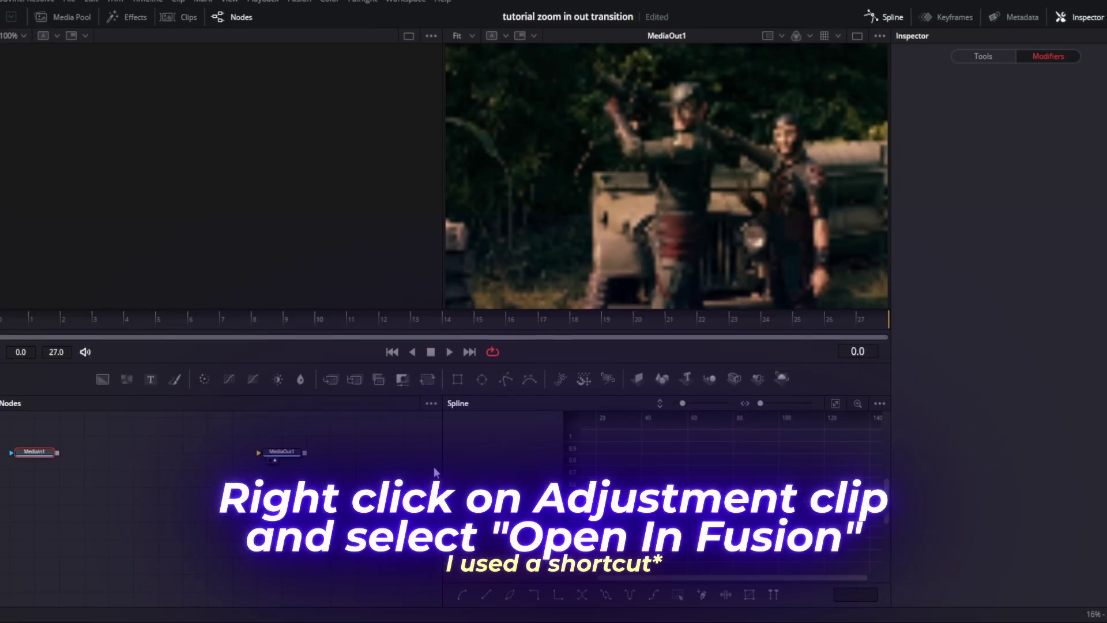
pyautogui.click(873, 22)
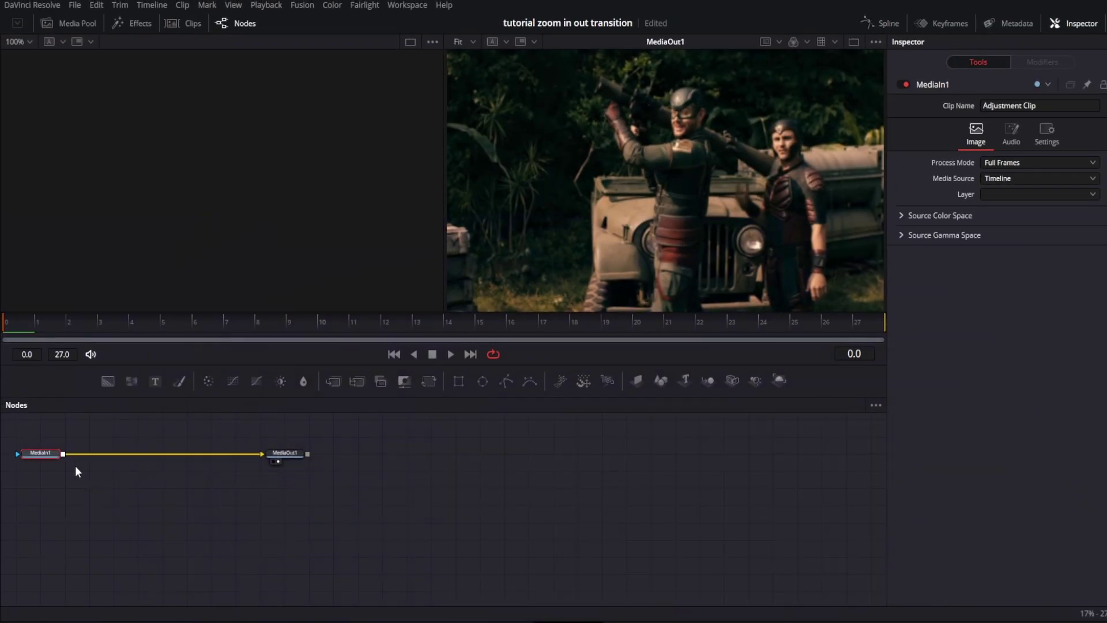
pyautogui.hotkey('ctrl', 'f')
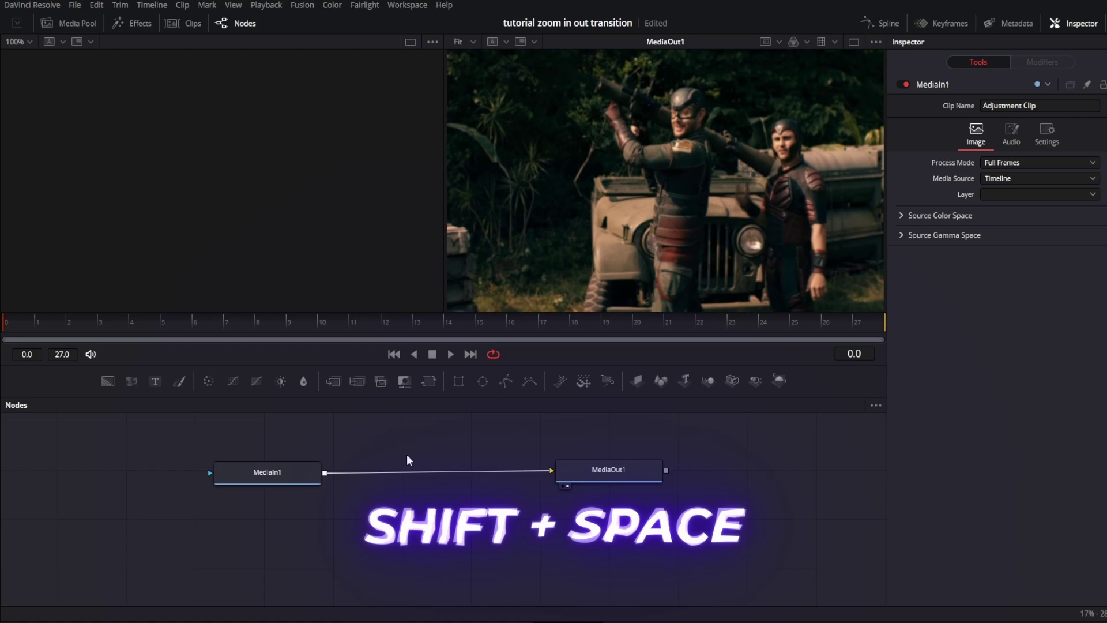
# - Add a Transform node from the 'transf' search between MediaIn1 and MediaOut1
pyautogui.hotkey('shift', 'space')
pyautogui.write('transf')
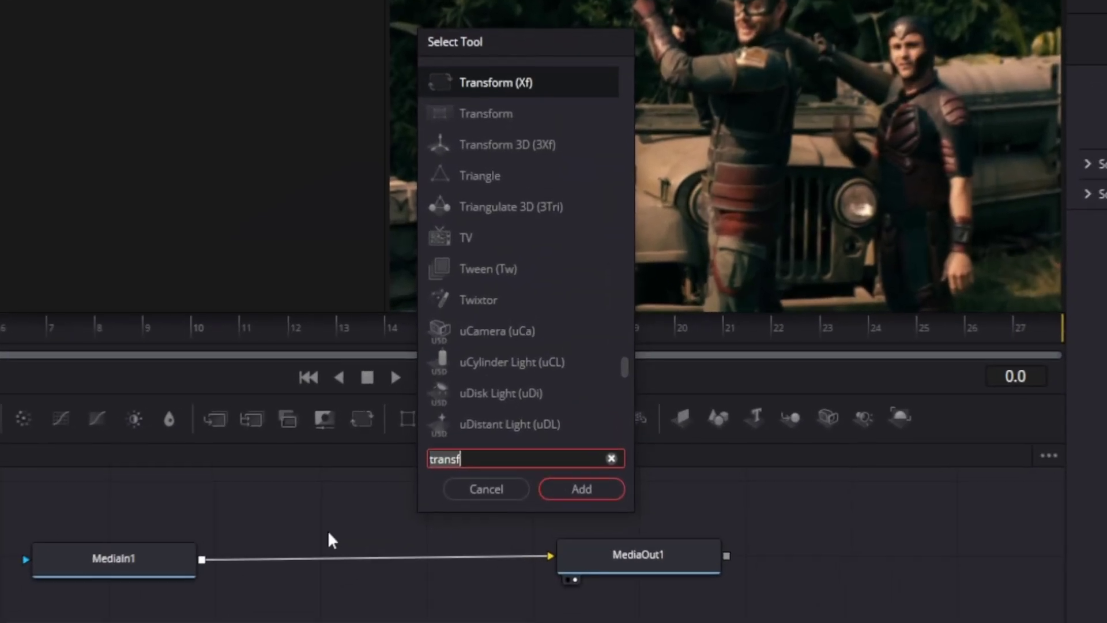
pyautogui.write('tra')
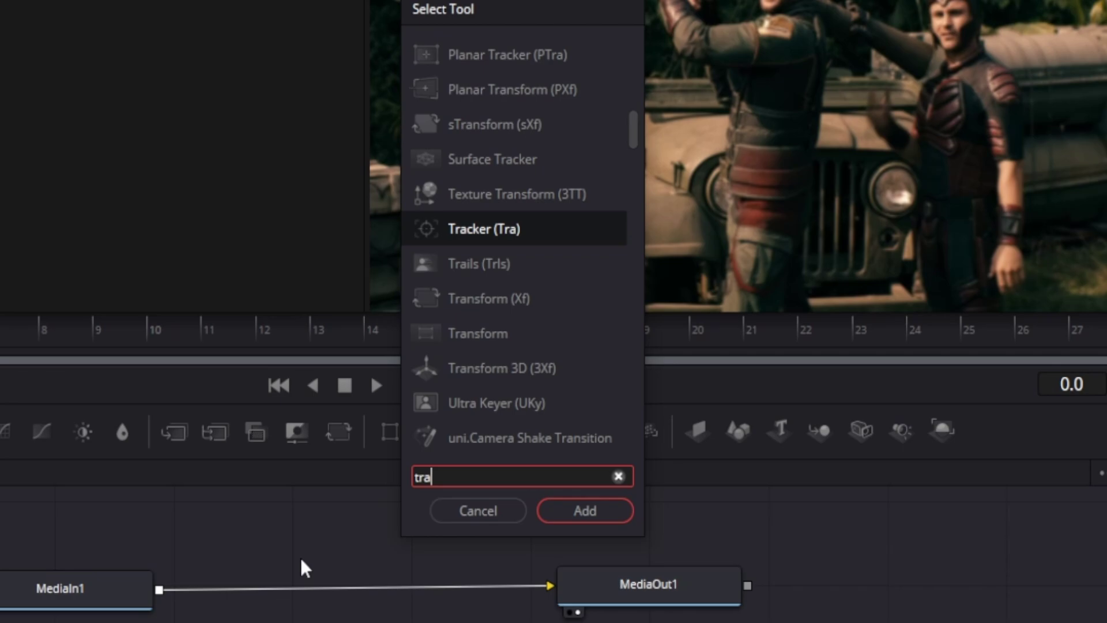
pyautogui.write('nsf')
pyautogui.press('Return')
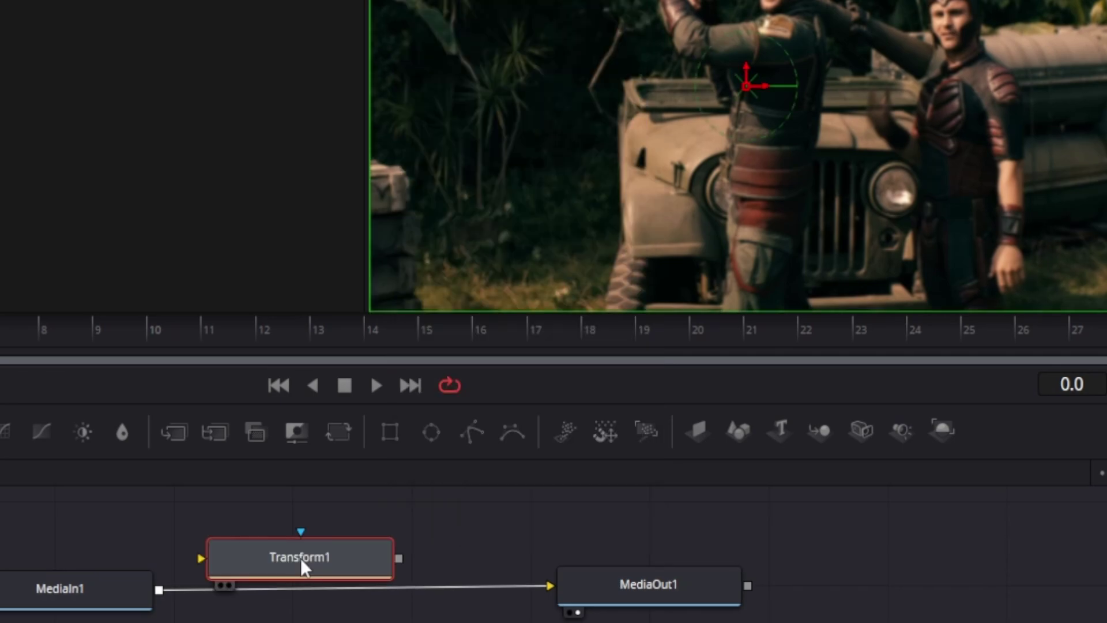
pyautogui.moveTo(300, 558); pyautogui.dragTo(346, 584)
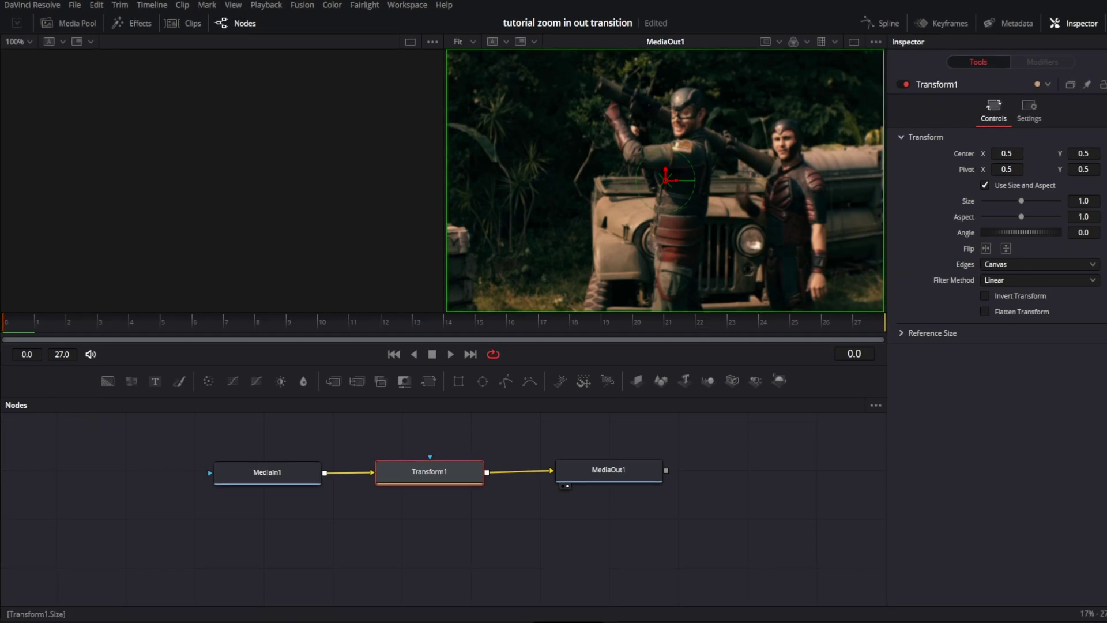
# - Keyframe Transform1 Size at 1.25 on frame 0 and 1.0 on frame 27
pyautogui.click(1099, 200)
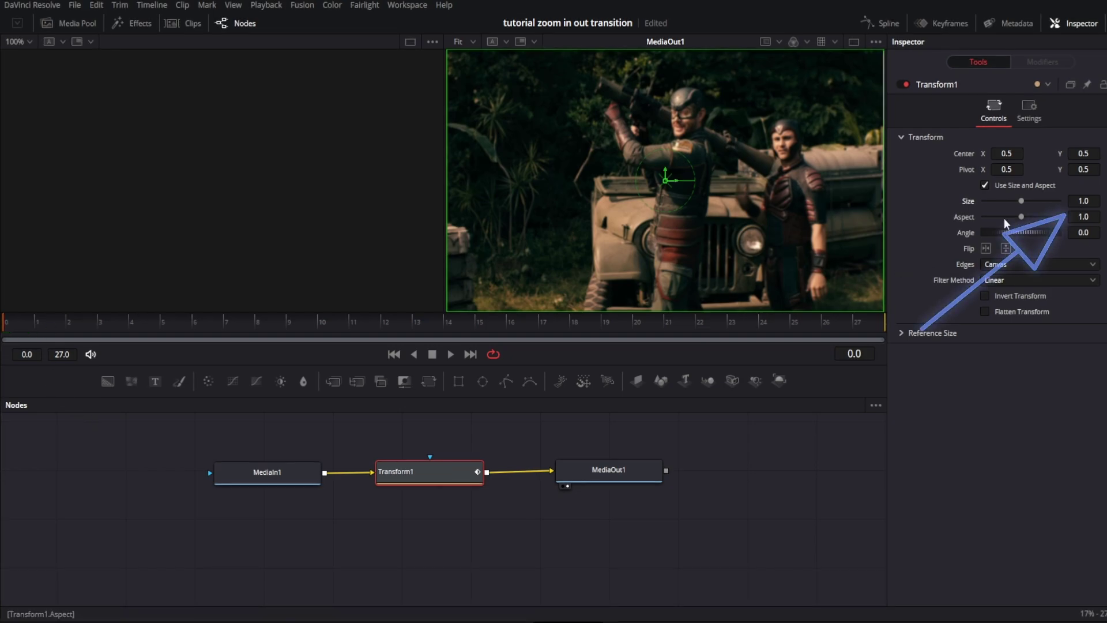
pyautogui.click(844, 323)
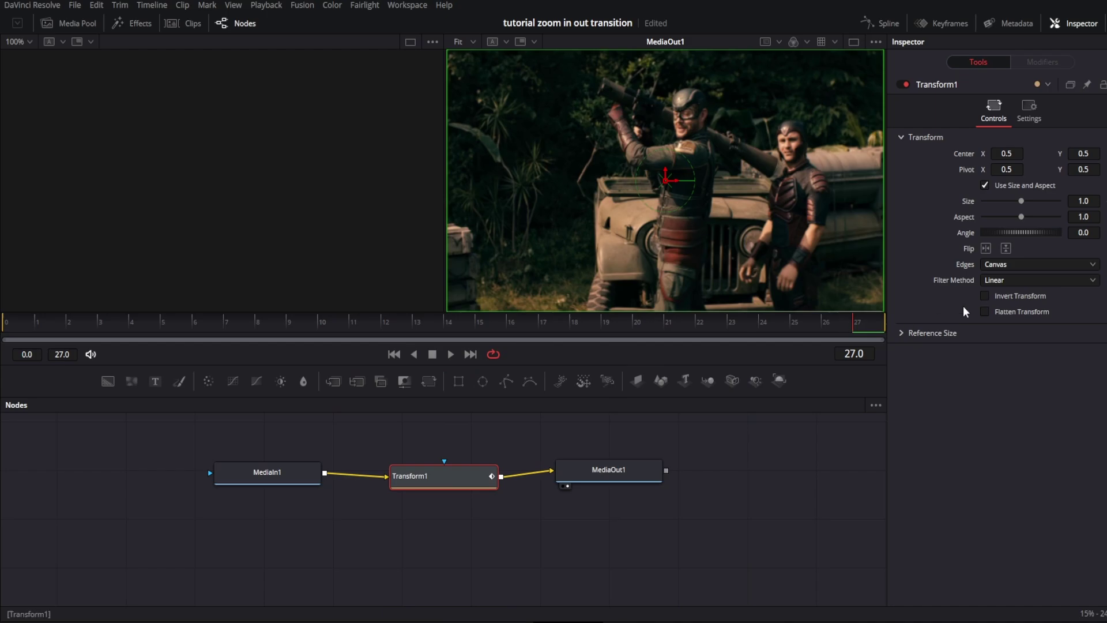
pyautogui.press('Home')
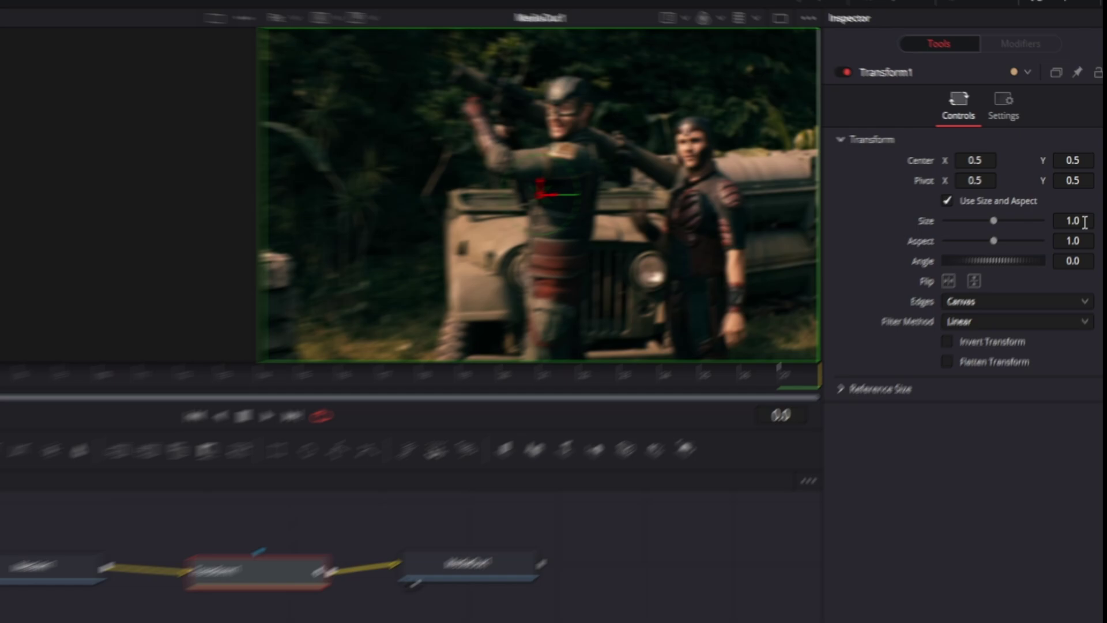
pyautogui.doubleClick(1092, 201)
pyautogui.write('1.2')
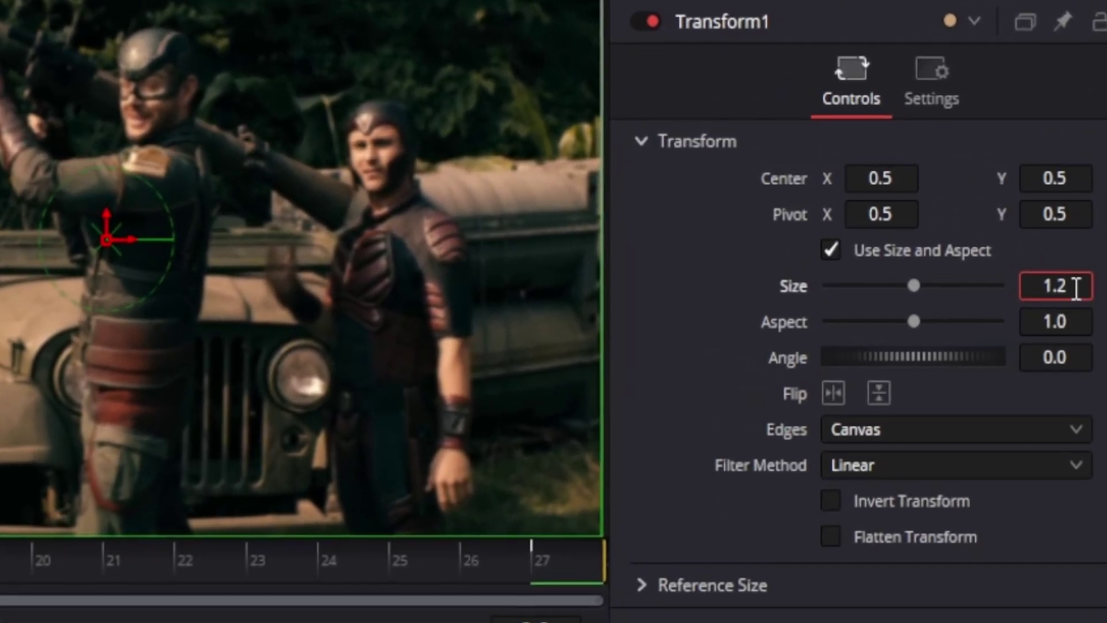
pyautogui.press('Tab')
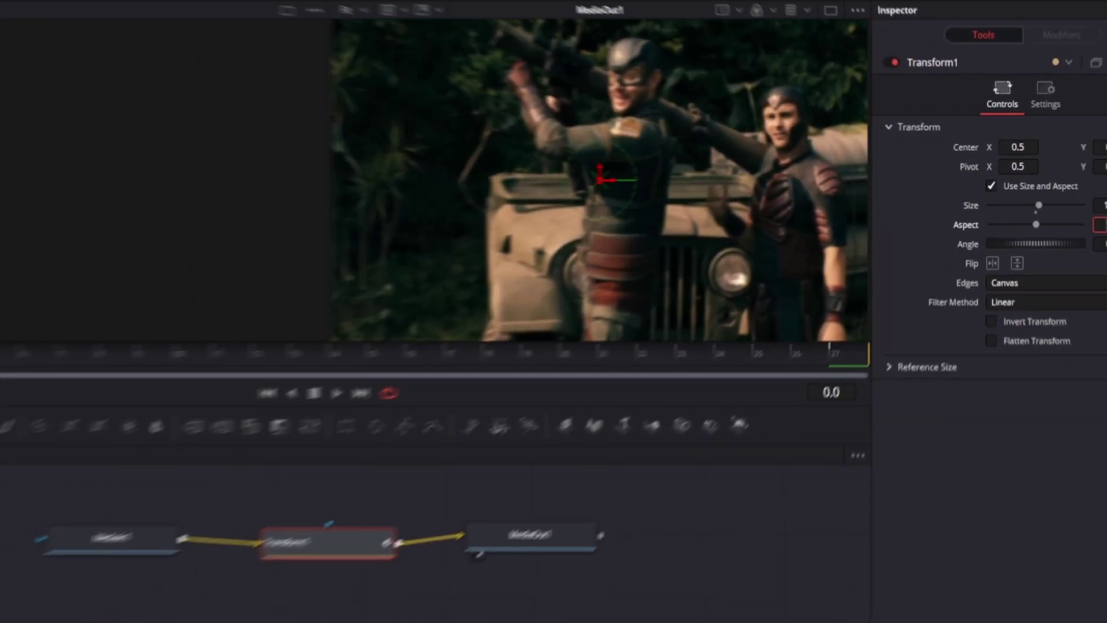
pyautogui.click(580, 328)
# - Play back the zoom-out and return to the first frame
pyautogui.press('space')
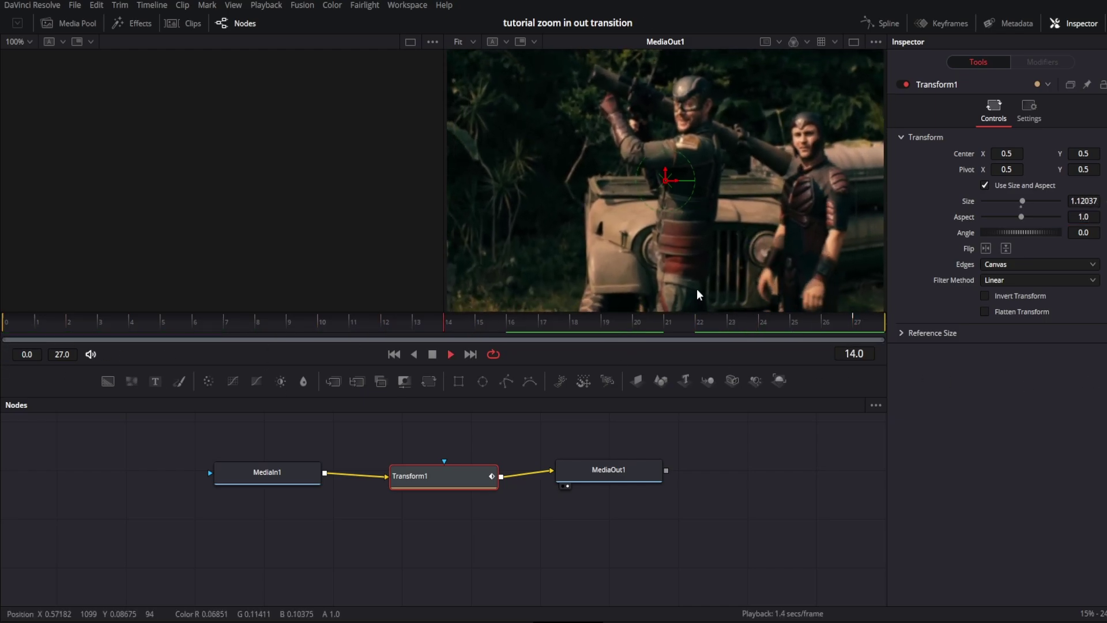
pyautogui.press('space')
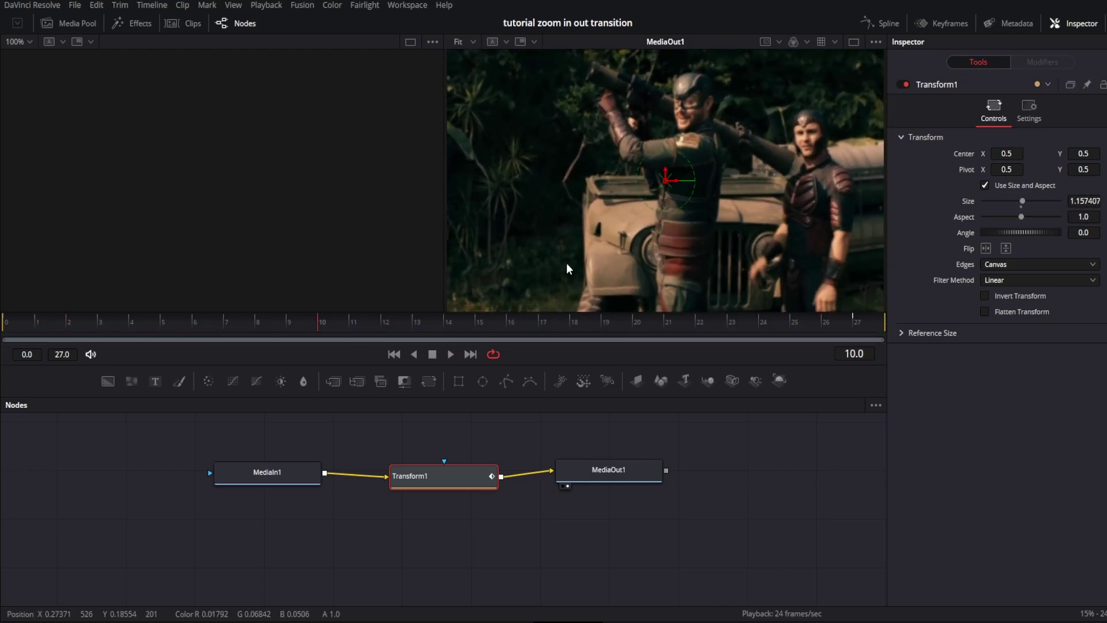
pyautogui.press('Home')
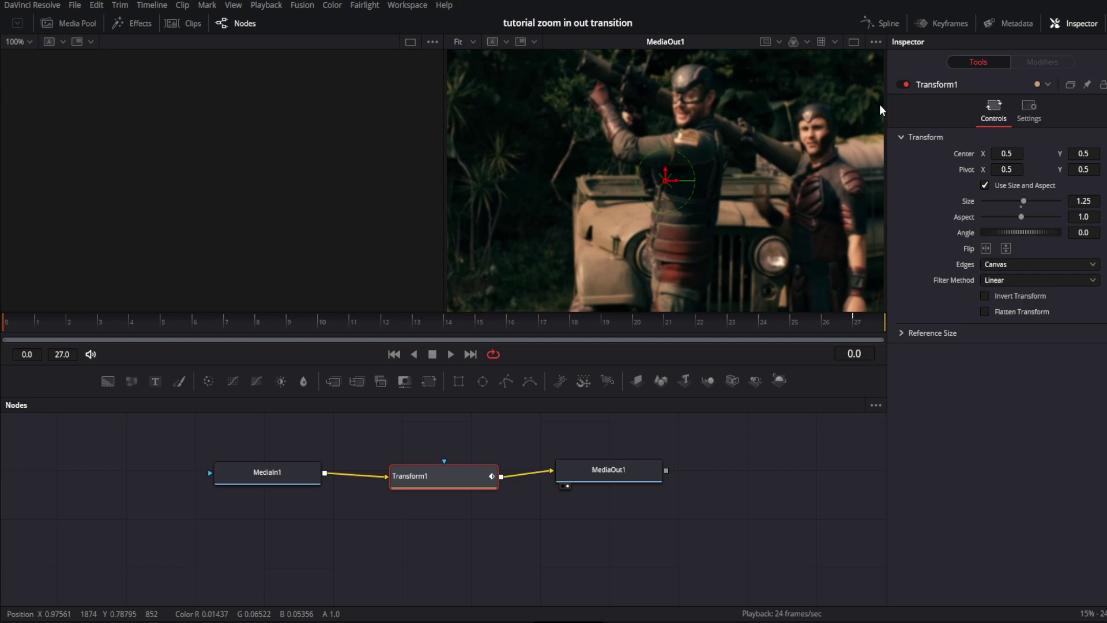
# - Show Transform1's Size curve in the Spline editor
pyautogui.click(879, 23)
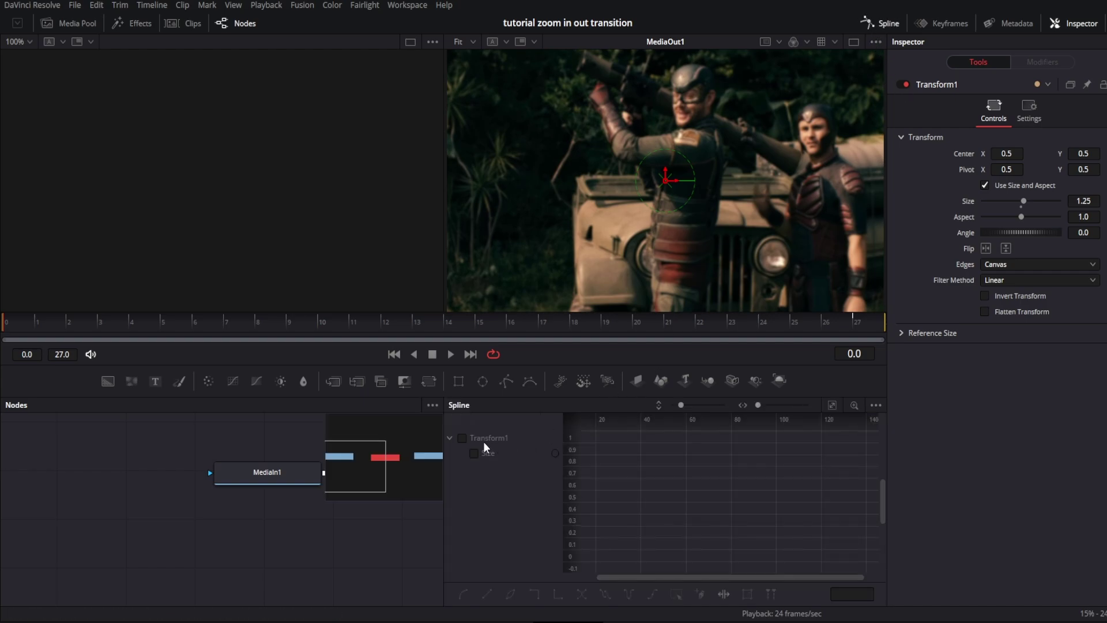
pyautogui.click(462, 436)
pyautogui.click(832, 404)
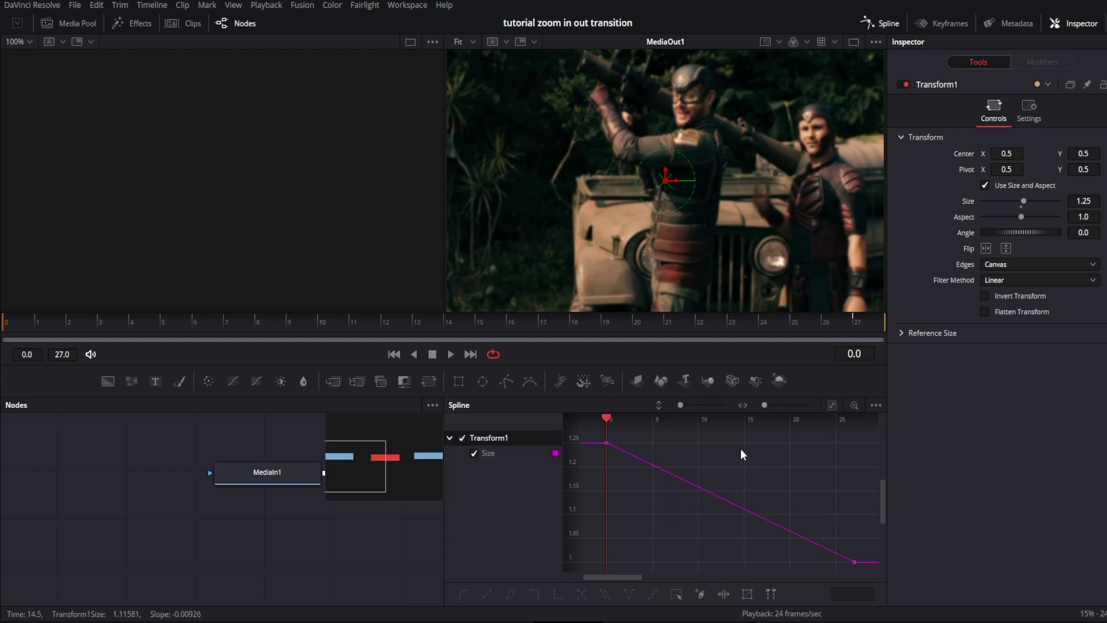
# - Drag the Size keyframe handles into an ease-in/ease-out curve and play it back
pyautogui.hotkey('ctrl', 'a')
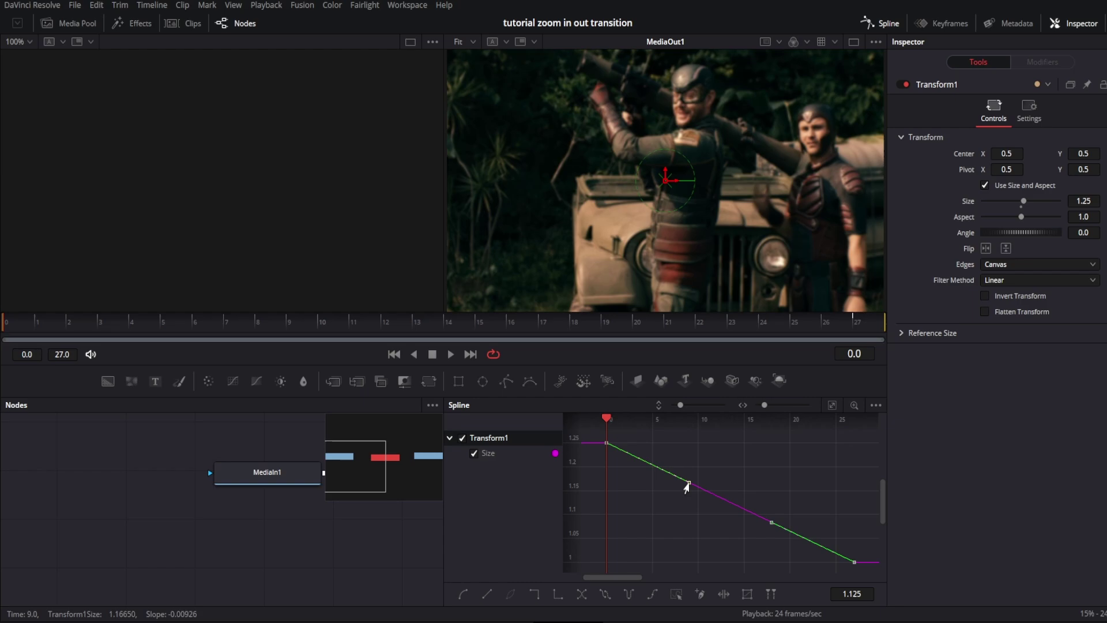
pyautogui.moveTo(689, 484); pyautogui.dragTo(675, 538)
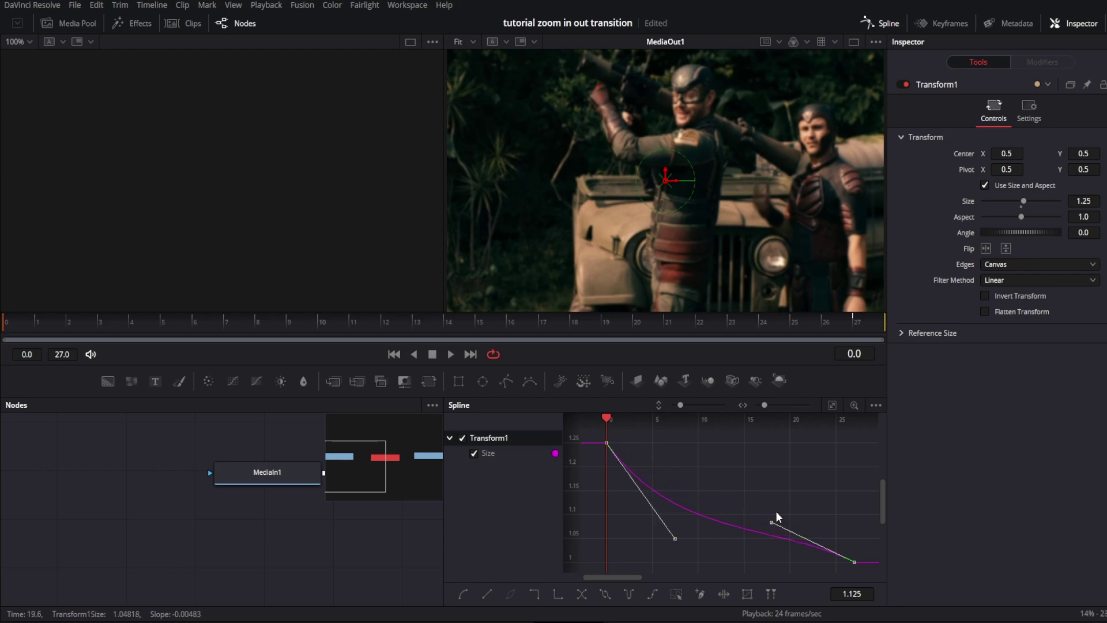
pyautogui.moveTo(770, 526); pyautogui.dragTo(754, 449)
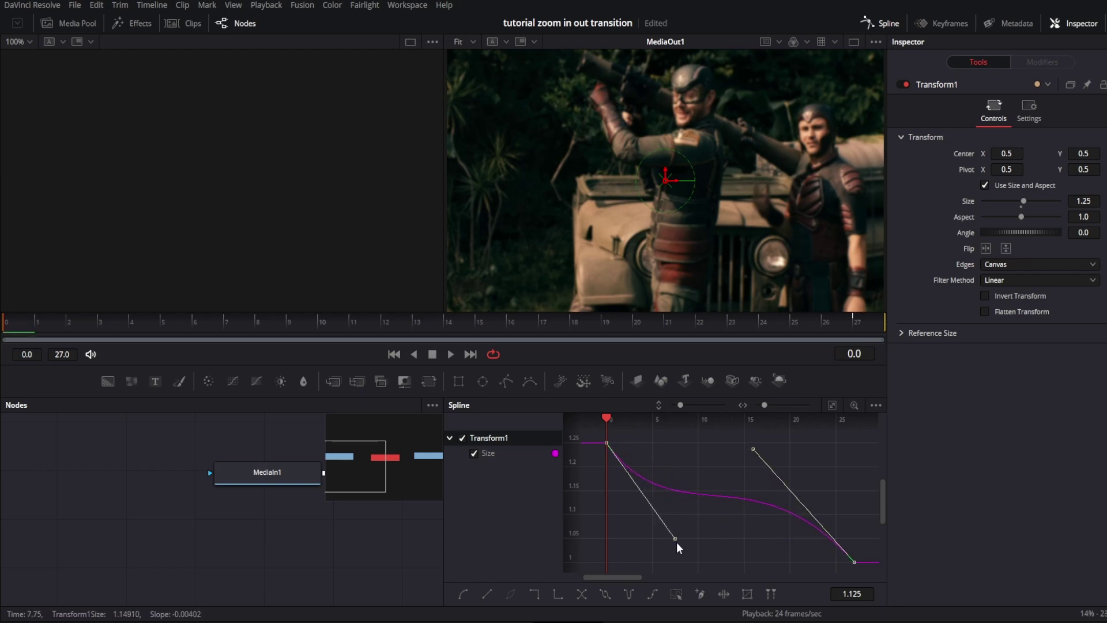
pyautogui.moveTo(675, 538); pyautogui.dragTo(693, 547)
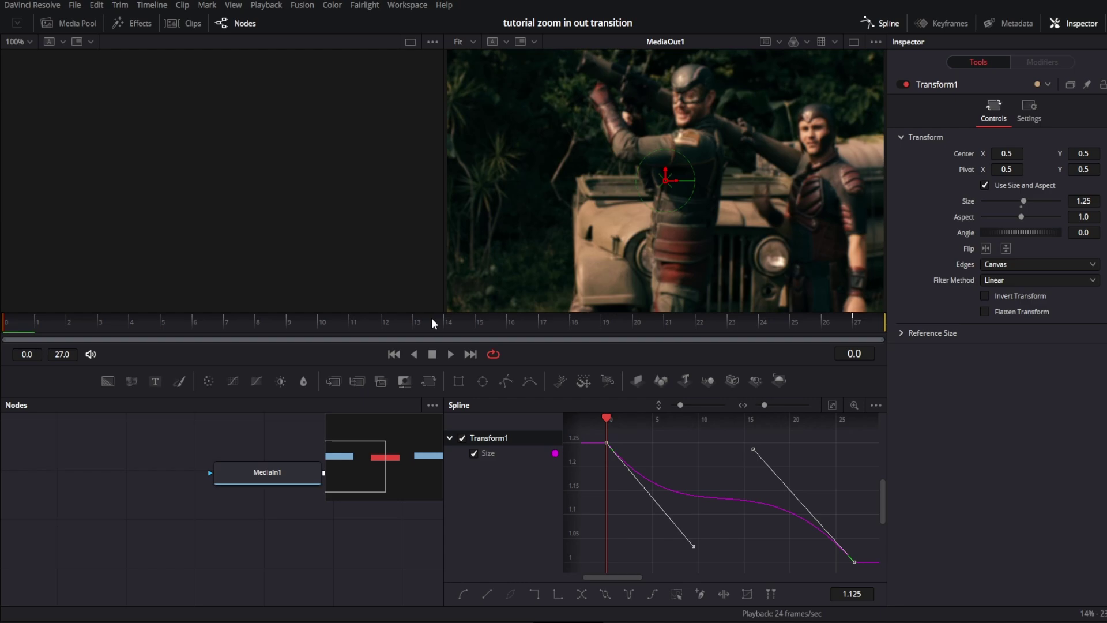
pyautogui.press('space')
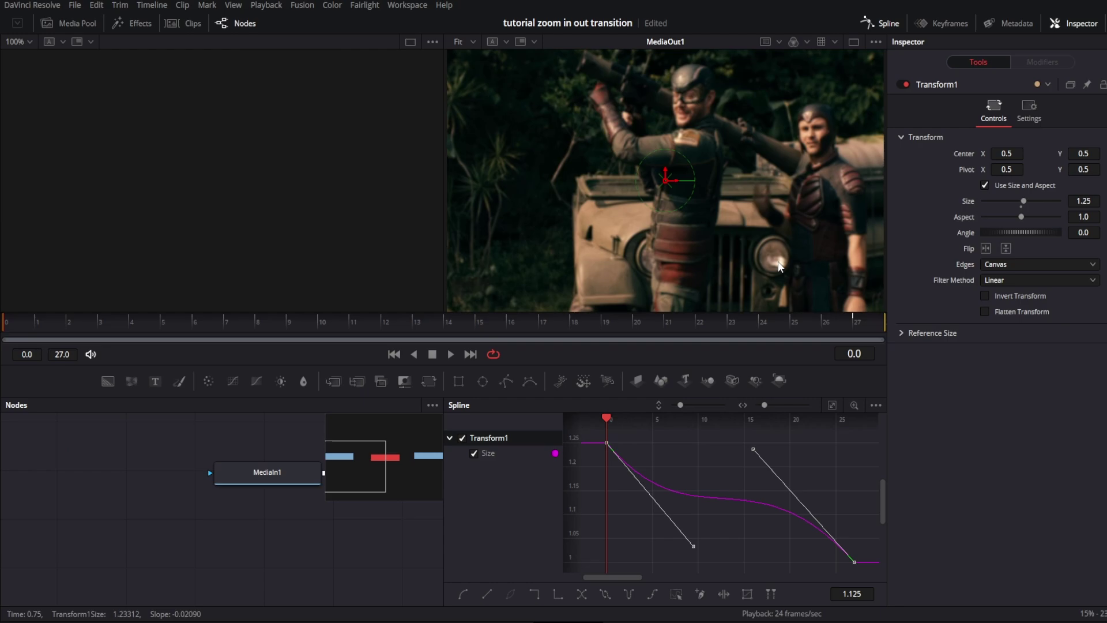
# - Enable Transform1 motion blur with quality 10 and shutter angle 360, then preview it
pyautogui.click(1028, 110)
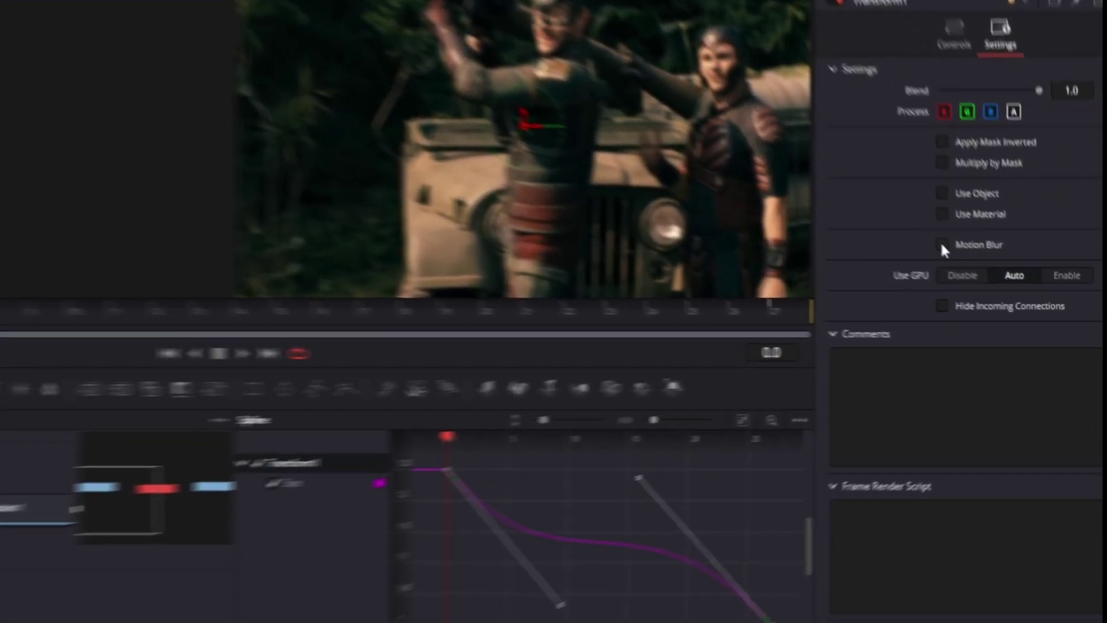
pyautogui.click(984, 271)
pyautogui.moveTo(861, 198); pyautogui.dragTo(1001, 200)
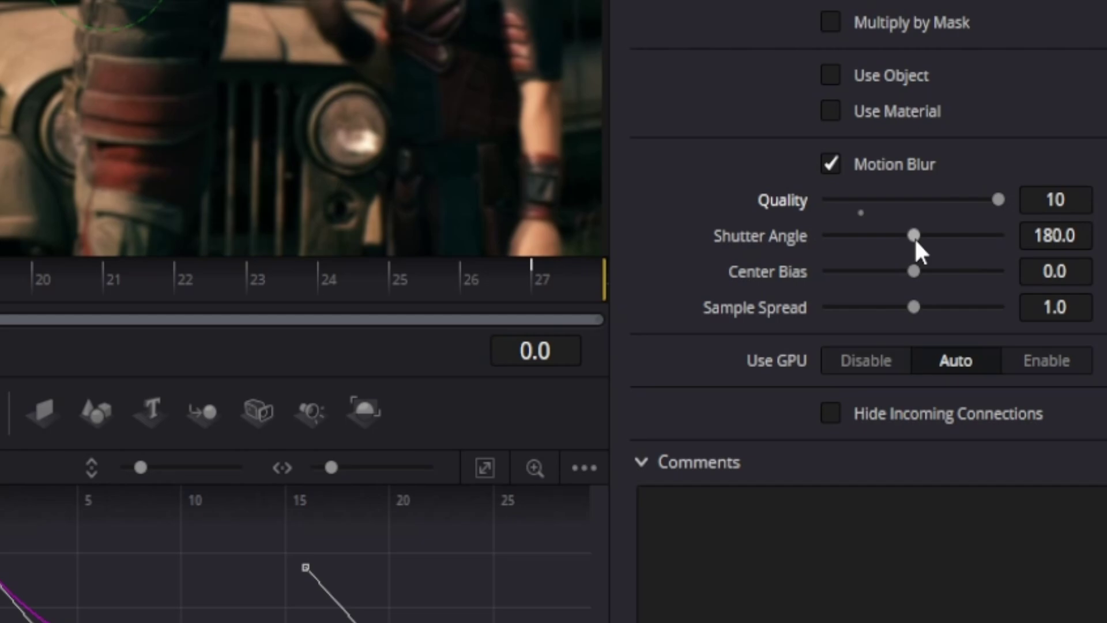
pyautogui.moveTo(915, 237); pyautogui.dragTo(981, 236)
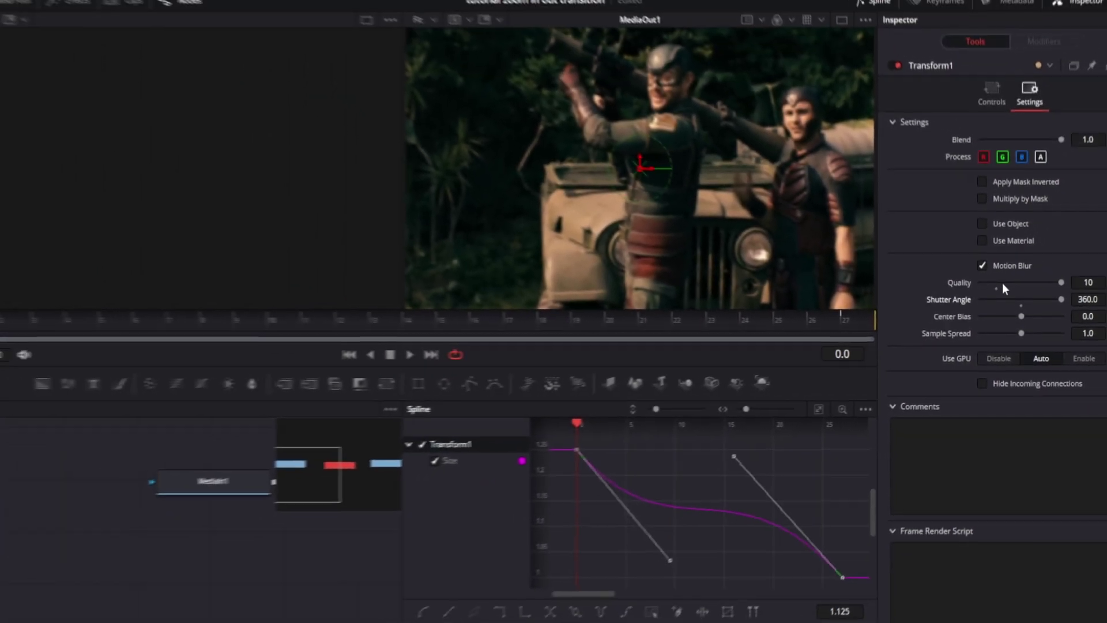
pyautogui.press('space')
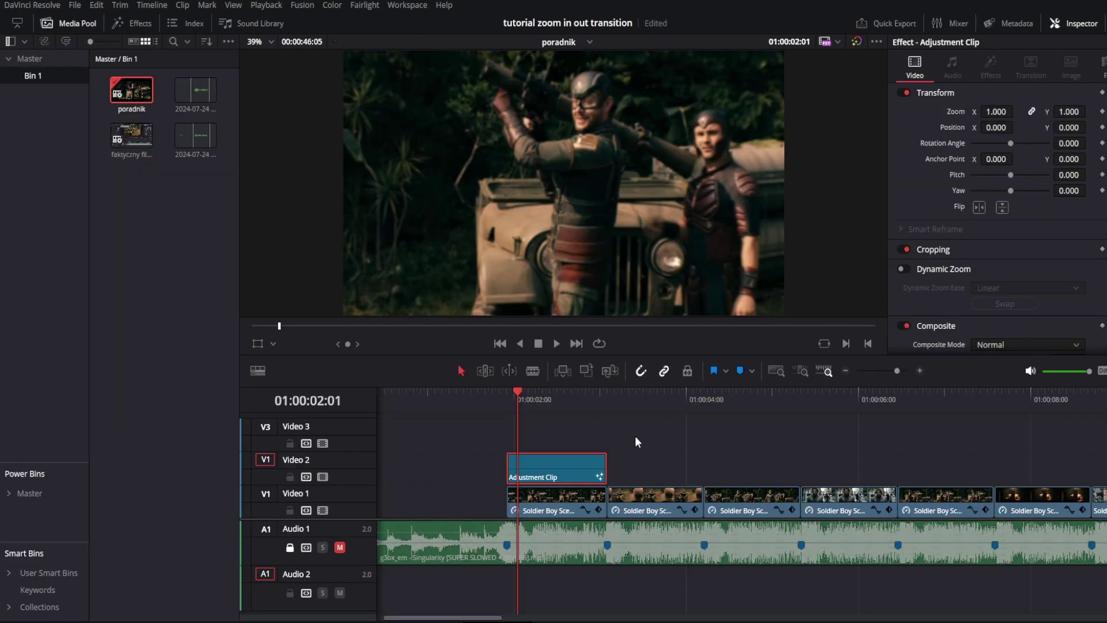
pyautogui.hscroll(2, 635, 437)
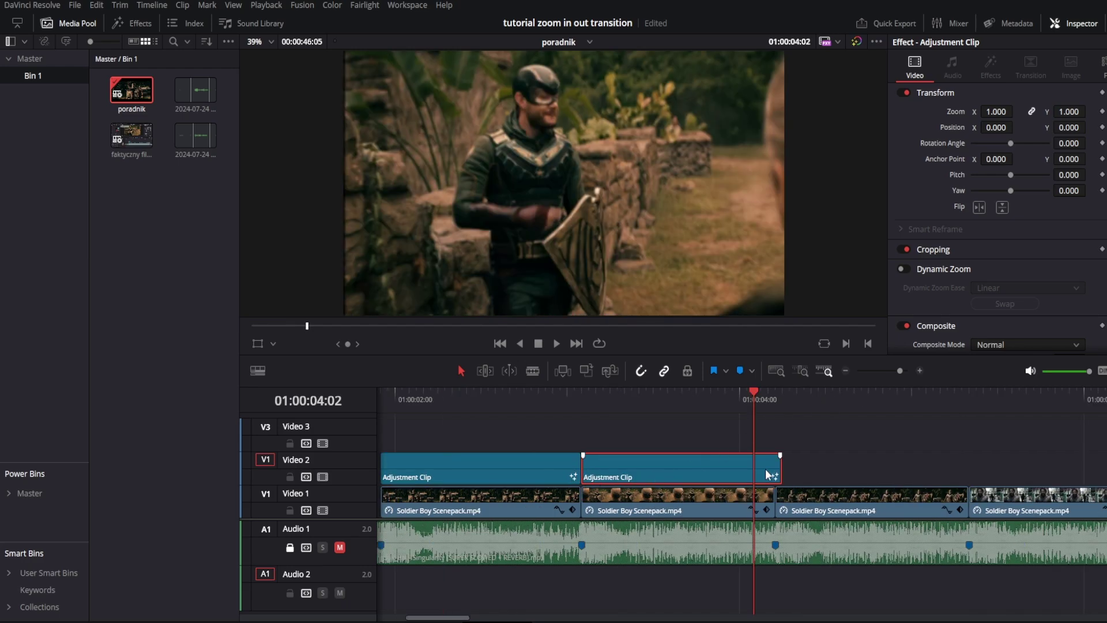
# - Trim the second adjustment clip's right edge to the footage cut on Video 1
pyautogui.moveTo(782, 467); pyautogui.dragTo(774, 467)
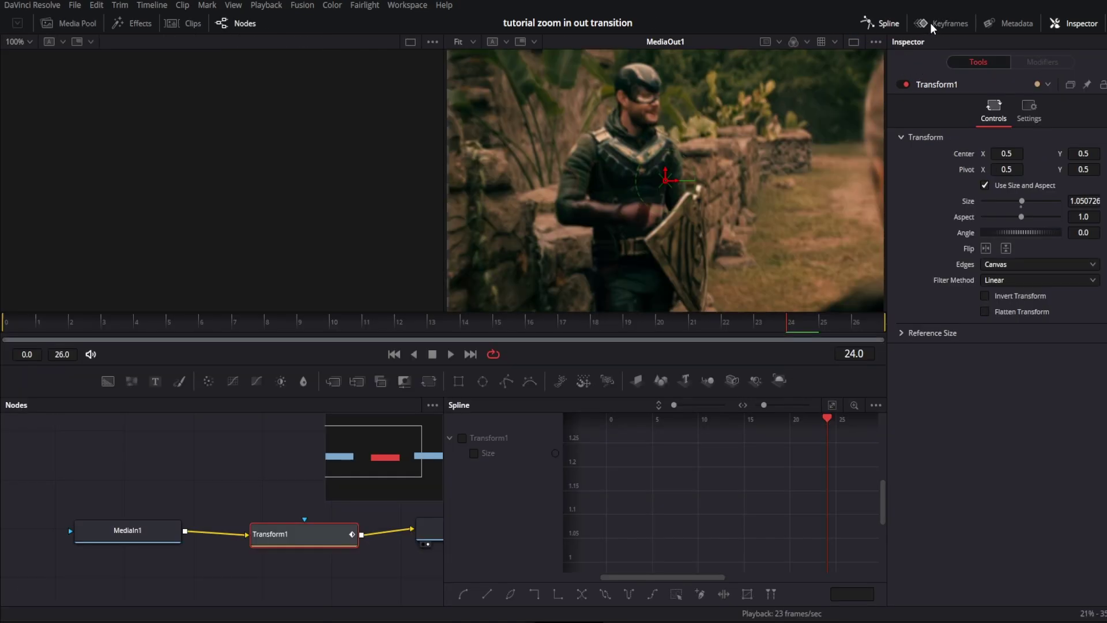
# - Show the Keyframes panel with Transform1's Size track expanded and fitted to view
pyautogui.click(931, 22)
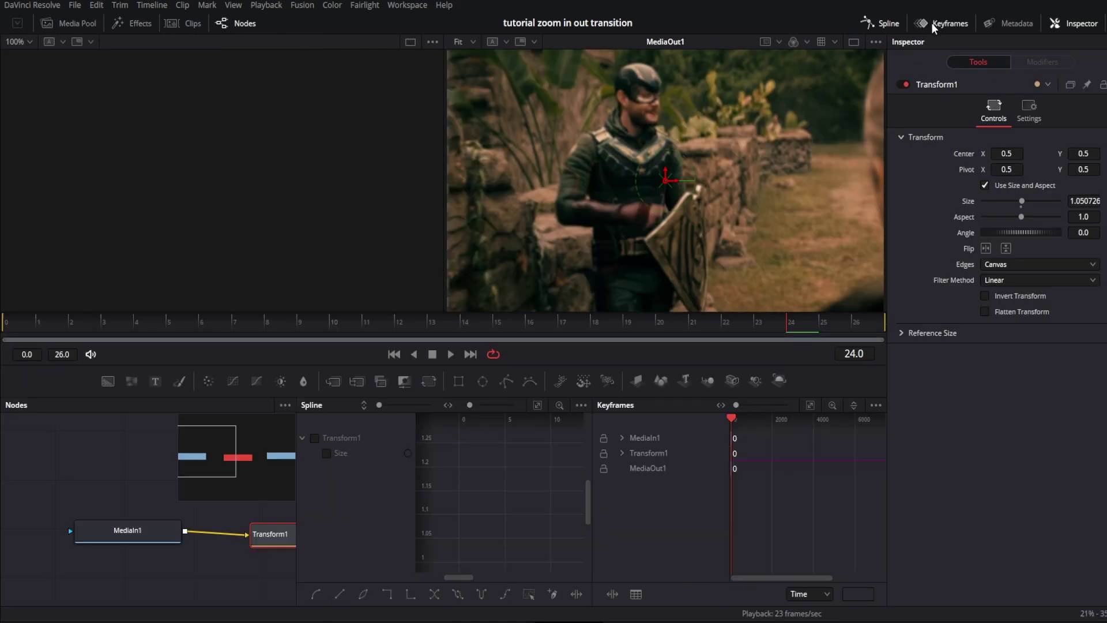
pyautogui.click(881, 23)
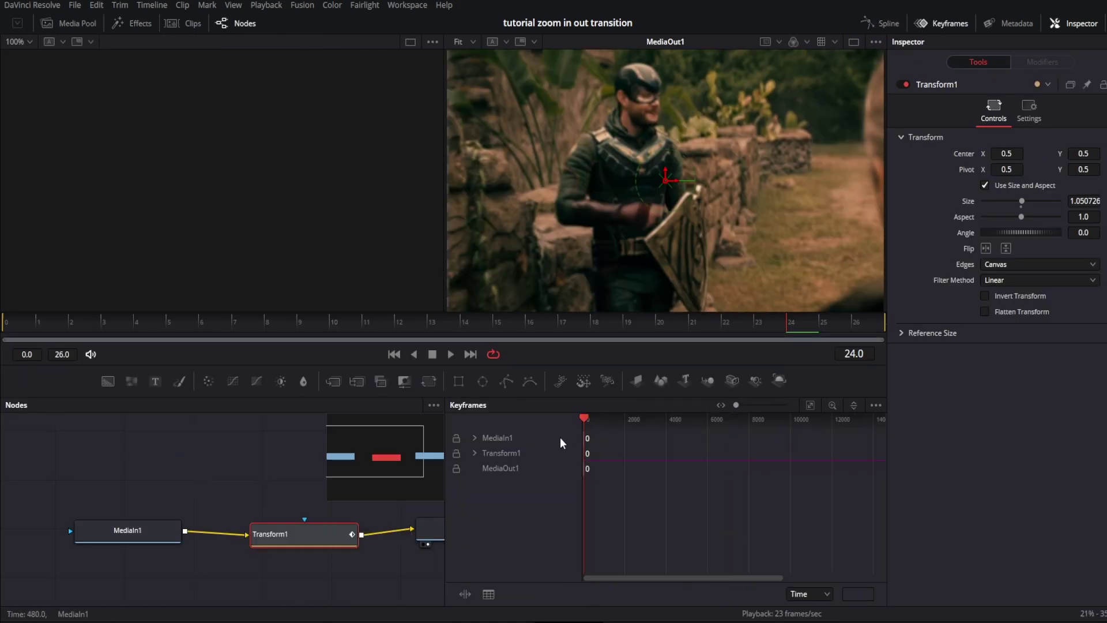
pyautogui.click(473, 453)
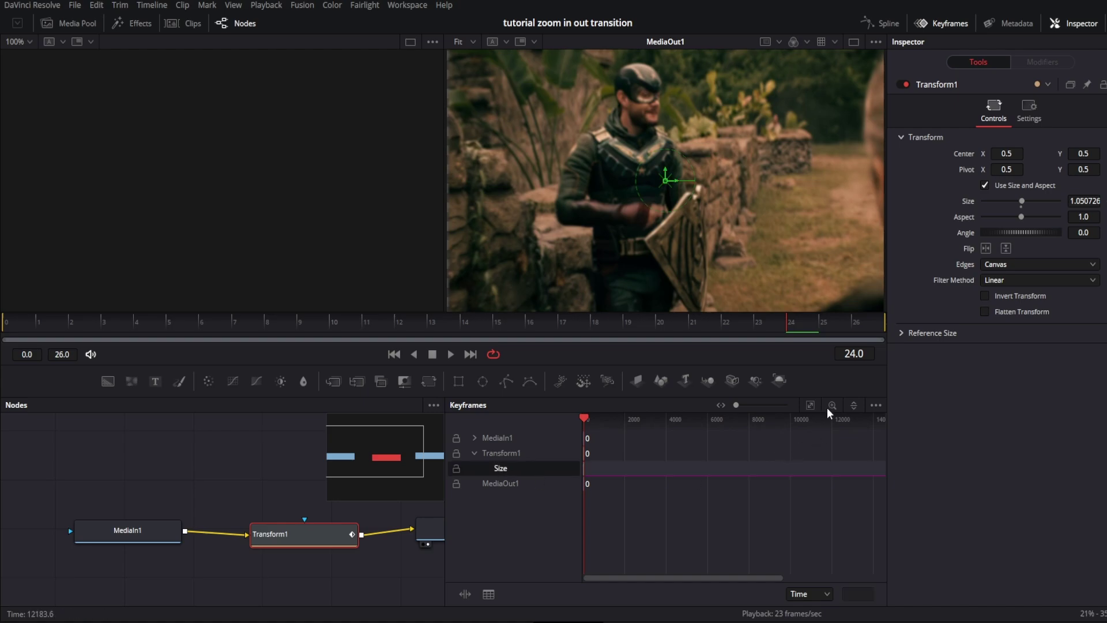
pyautogui.click(809, 403)
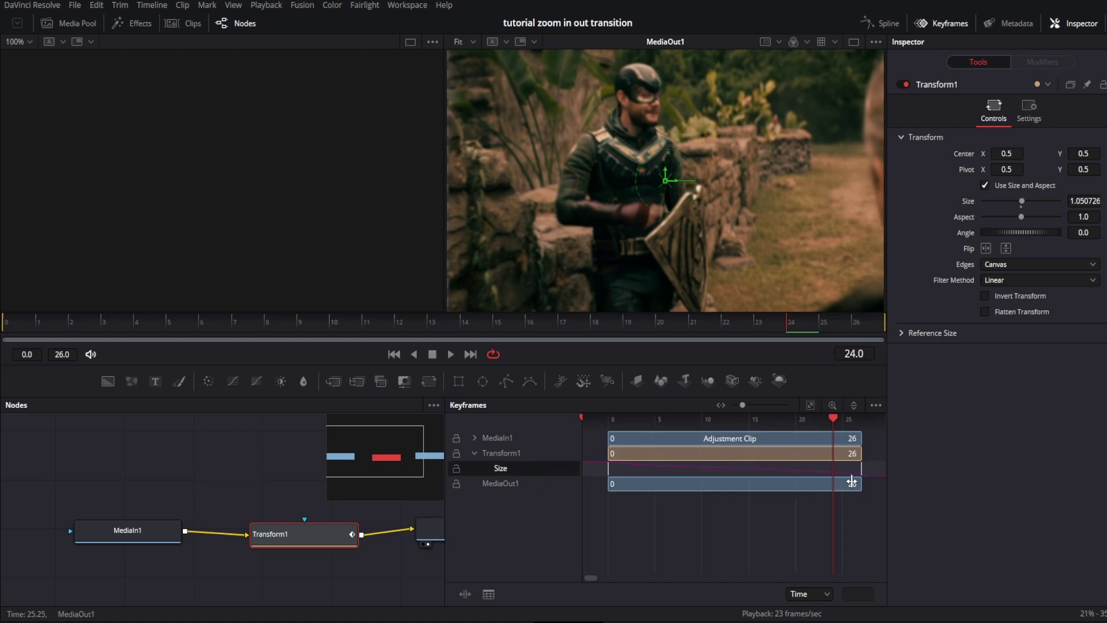
pyautogui.click(870, 486)
pyautogui.scroll(-5, 869, 487)
pyautogui.scroll(10, 858, 471)
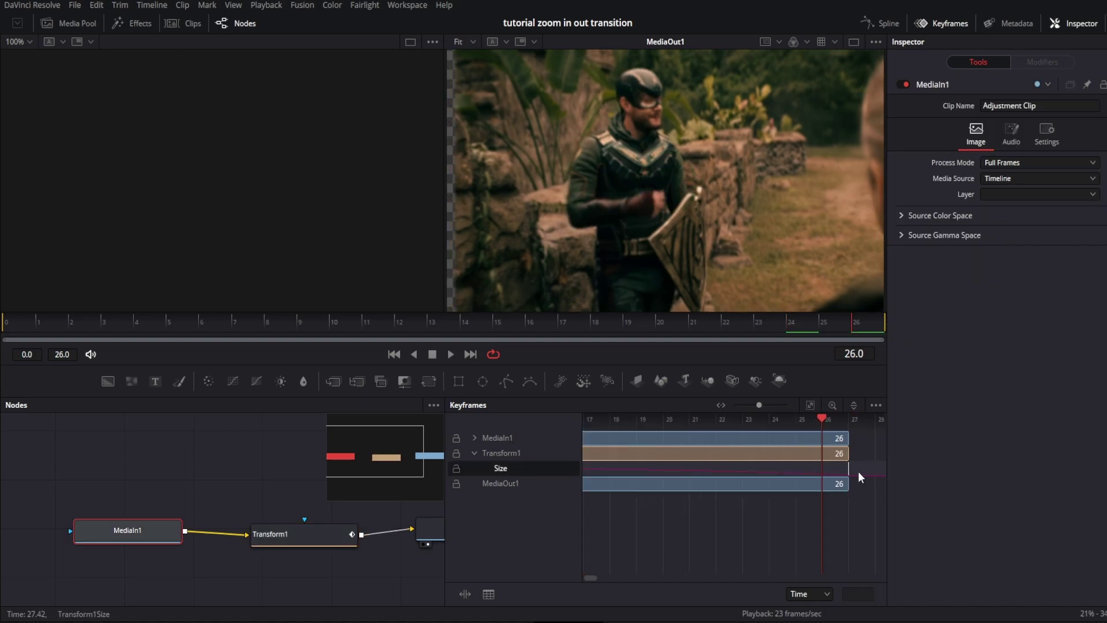
# - Delete the stray Size keyframe at frame 27 and play the Edit timeline
pyautogui.click(815, 469)
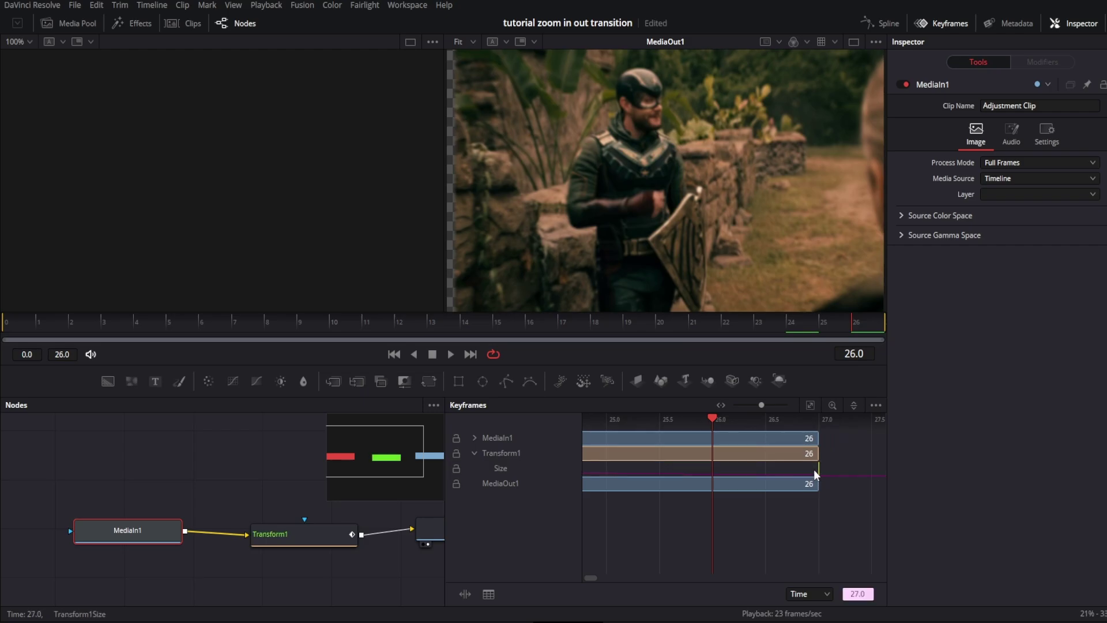
pyautogui.press('Delete')
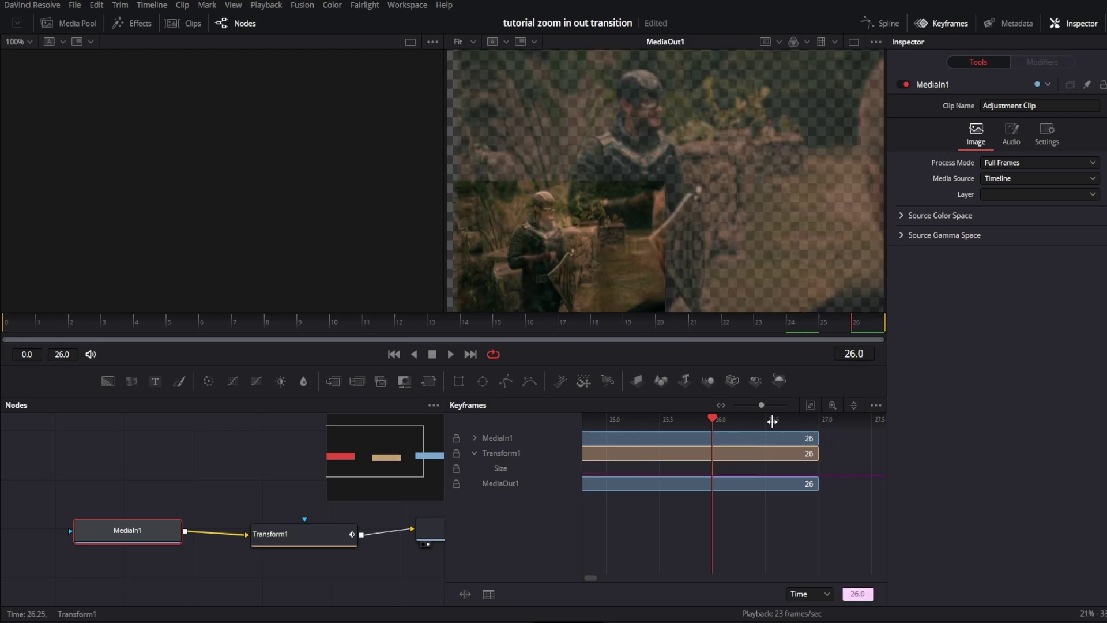
pyautogui.hotkey('shift', '4')
pyautogui.press('space')
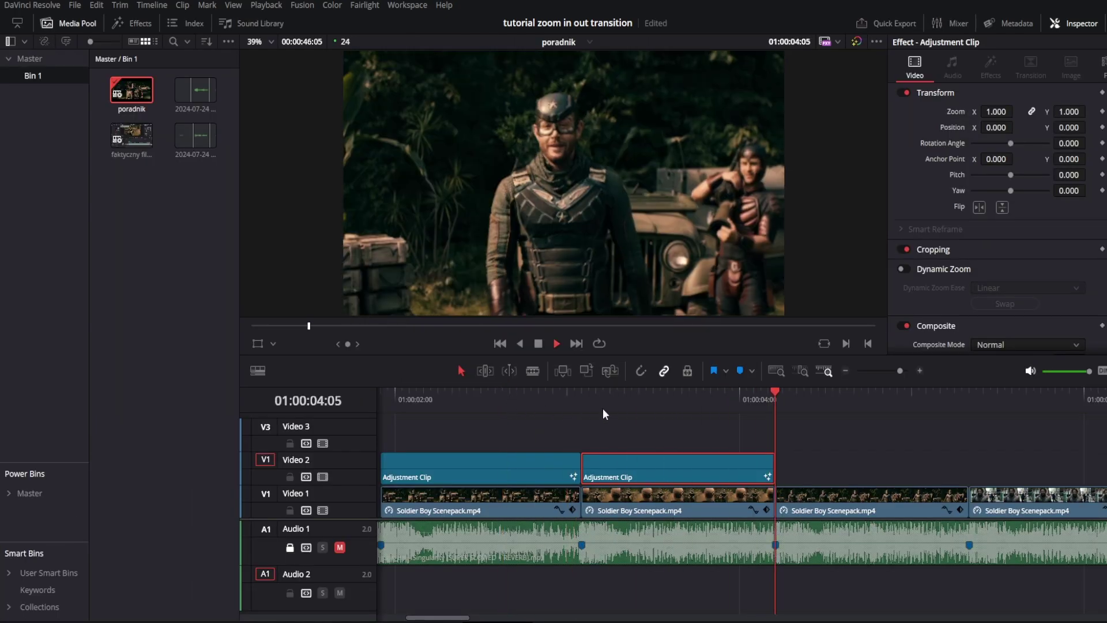
# - Look over the adjustment clips on the timeline, then play the edit from its first clips
pyautogui.press('space')
pyautogui.press('Up')
pyautogui.hotkey('ctrl', '-')
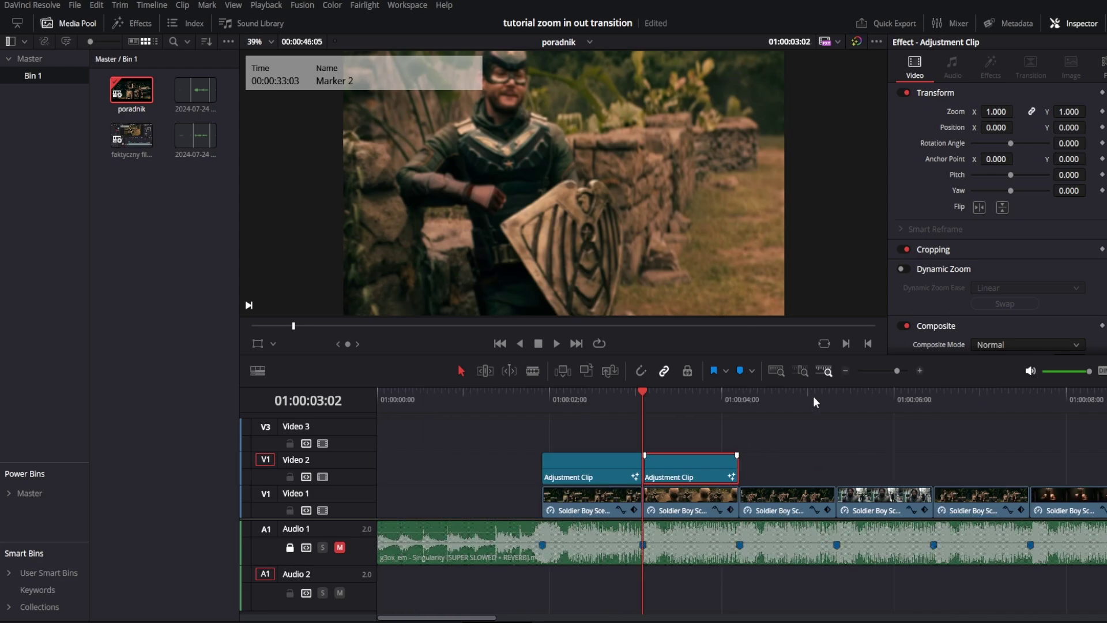
pyautogui.hotkey('ctrl', '=')
pyautogui.press('Left')
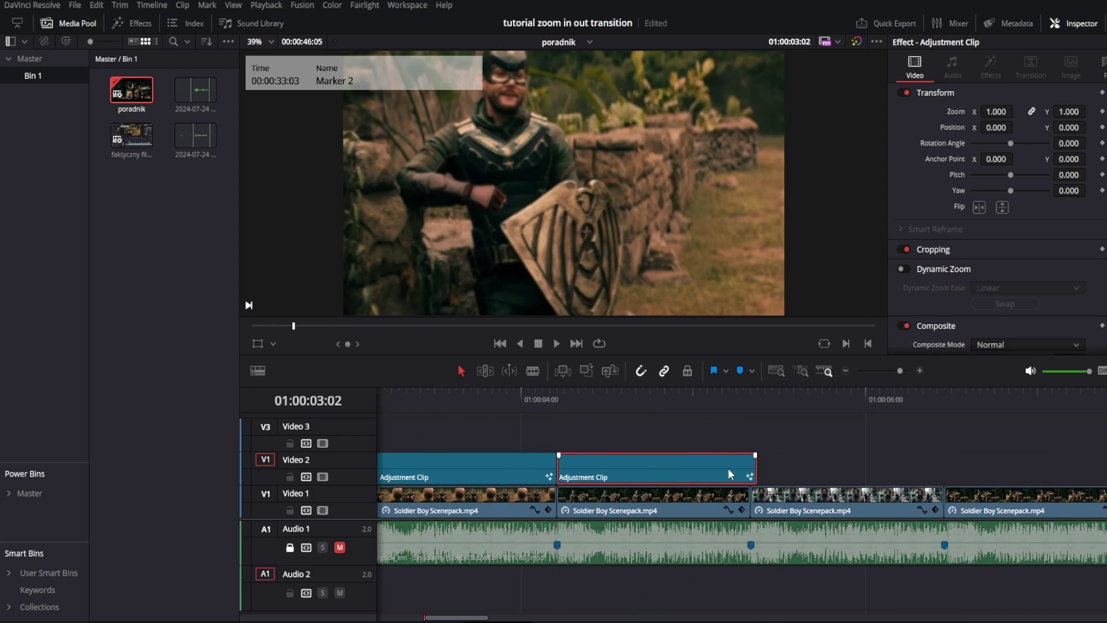
pyautogui.hotkey('shift', '5')
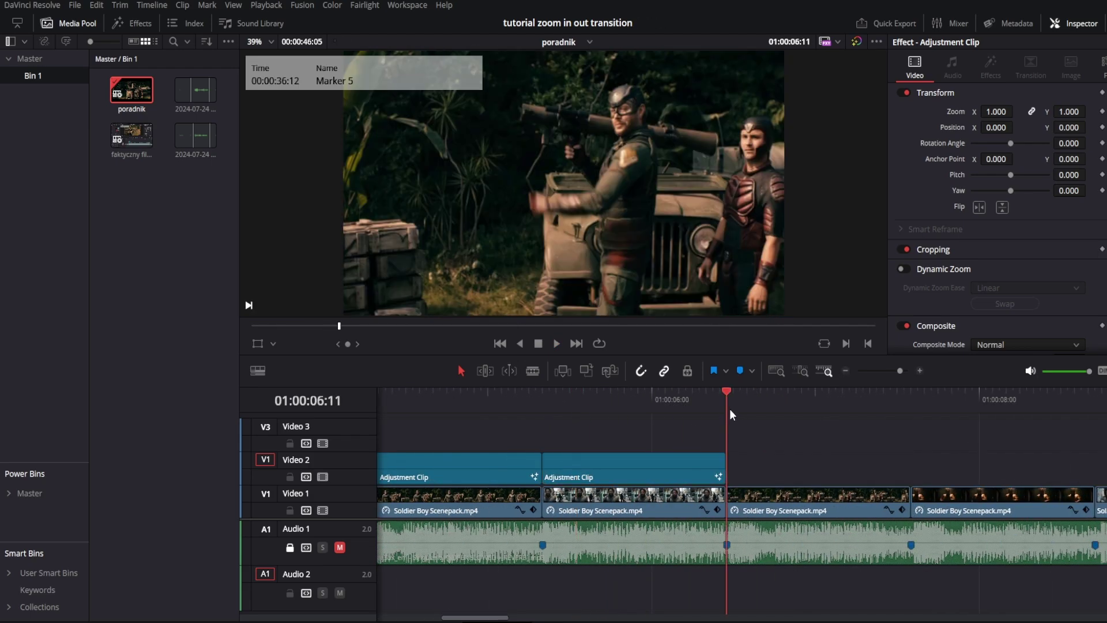
pyautogui.hotkey('ctrl', '-')
pyautogui.hotkey('ctrl', '-')
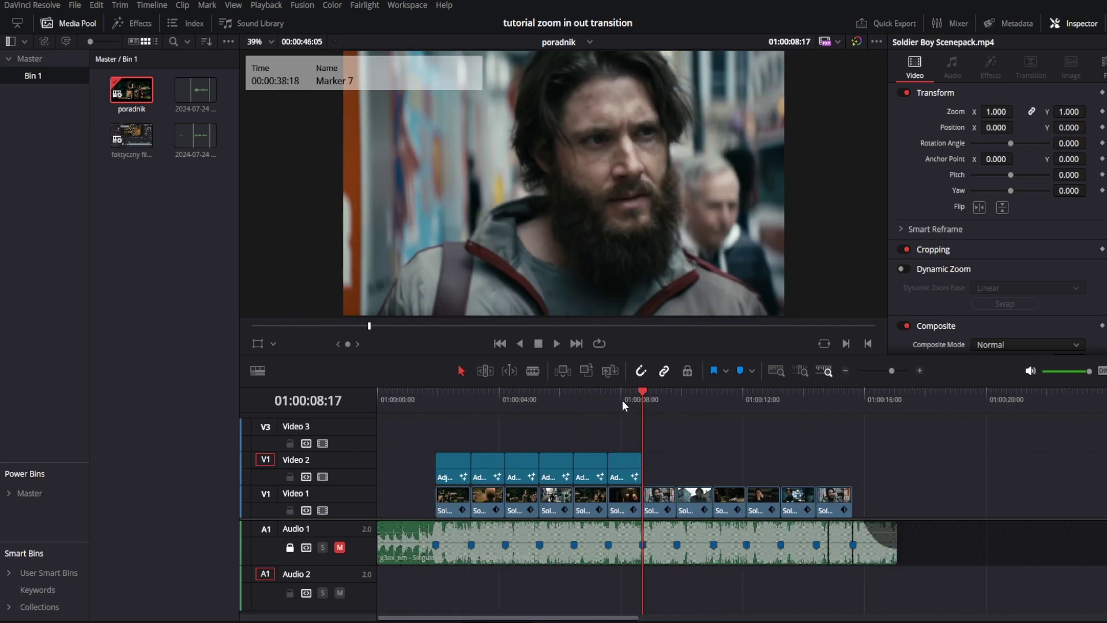
pyautogui.moveTo(622, 401)
pyautogui.mouseDown()
pyautogui.moveTo(447, 406)
pyautogui.moveTo(461, 408)
pyautogui.mouseUp()
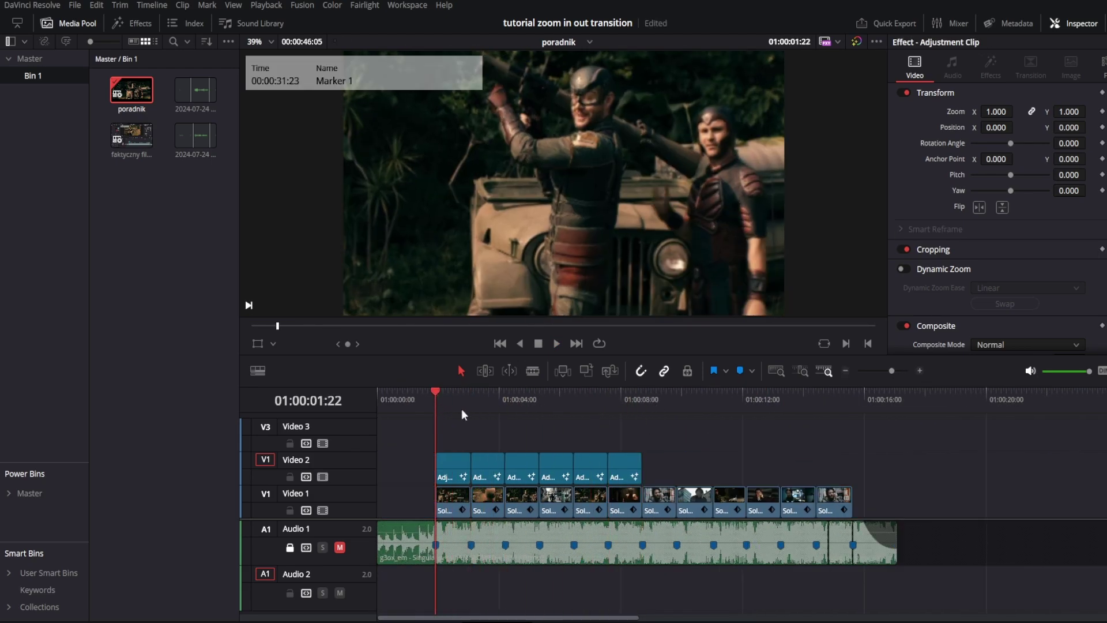
pyautogui.press('space')
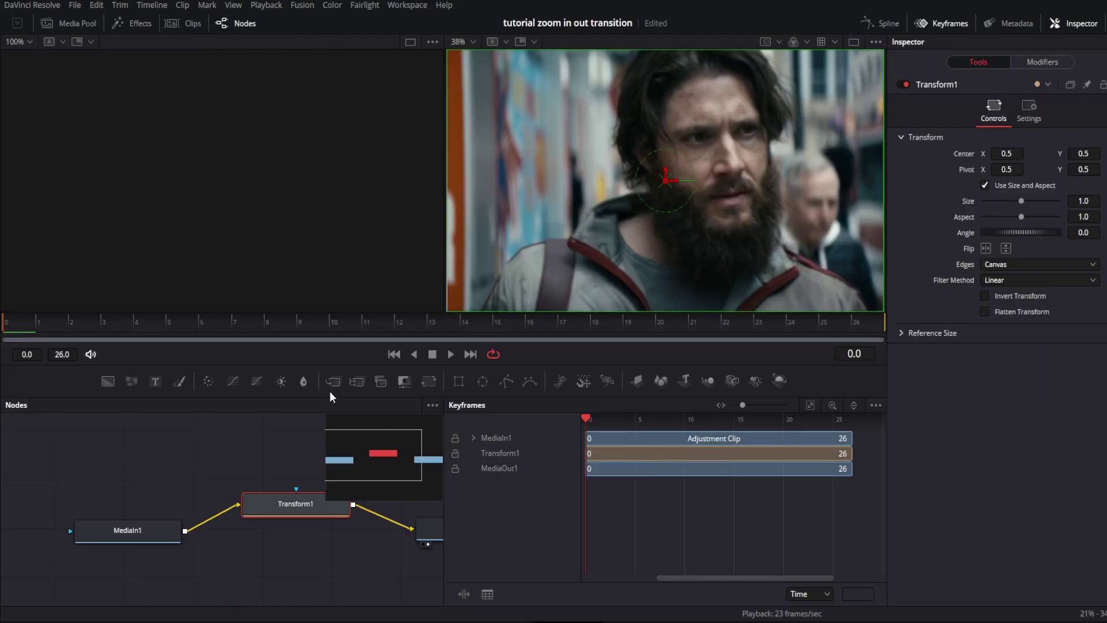
# - Set Transform1 Edges to Mirror and keyframe Size at about 0.9 on frame 0
pyautogui.click(996, 262)
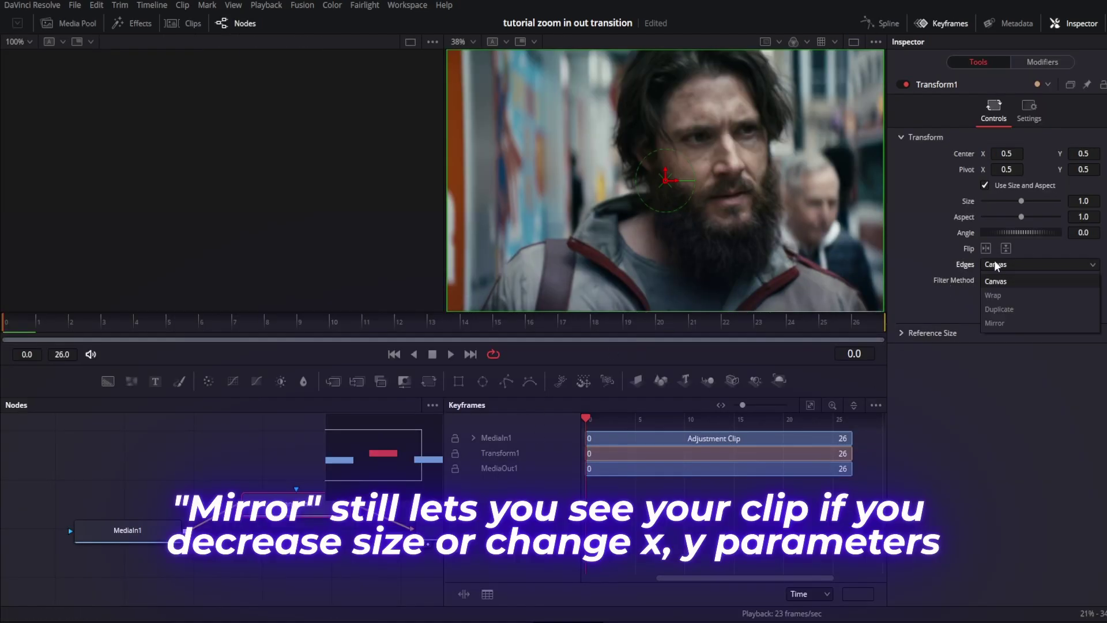
pyautogui.click(998, 324)
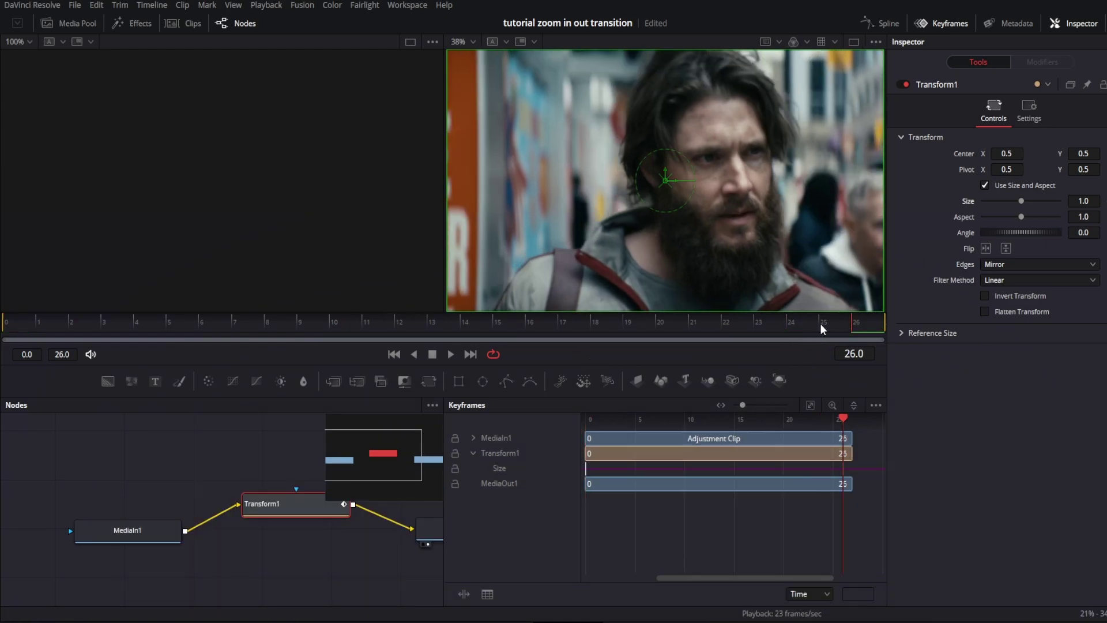
pyautogui.moveTo(822, 324)
pyautogui.mouseDown()
pyautogui.moveTo(363, 346)
pyautogui.moveTo(5, 323)
pyautogui.mouseUp()
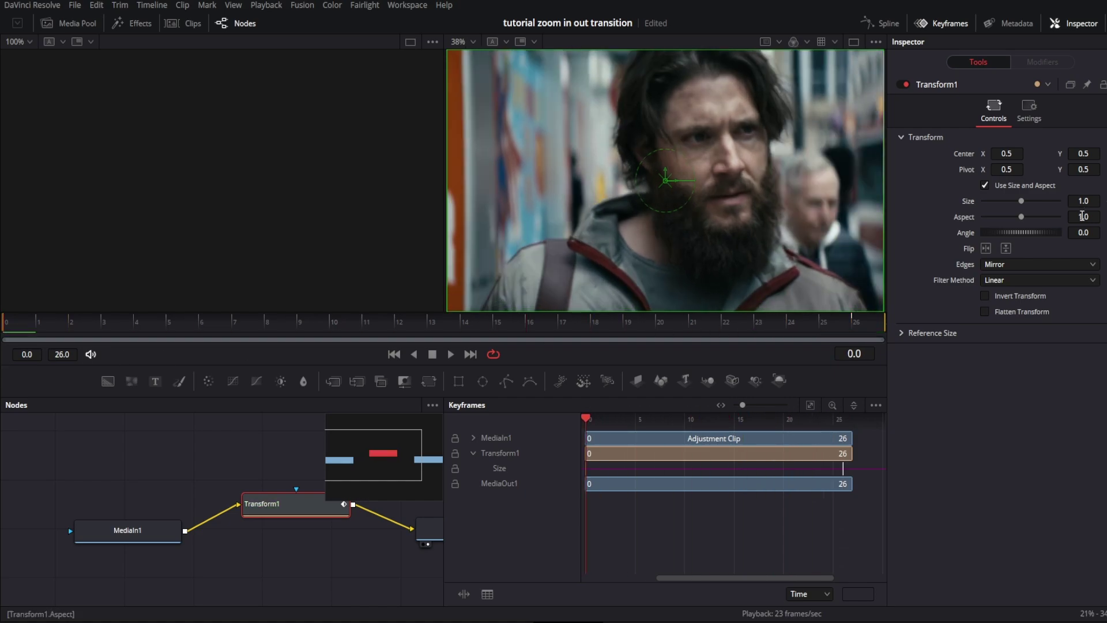
pyautogui.write('0.93')
pyautogui.press('Return')
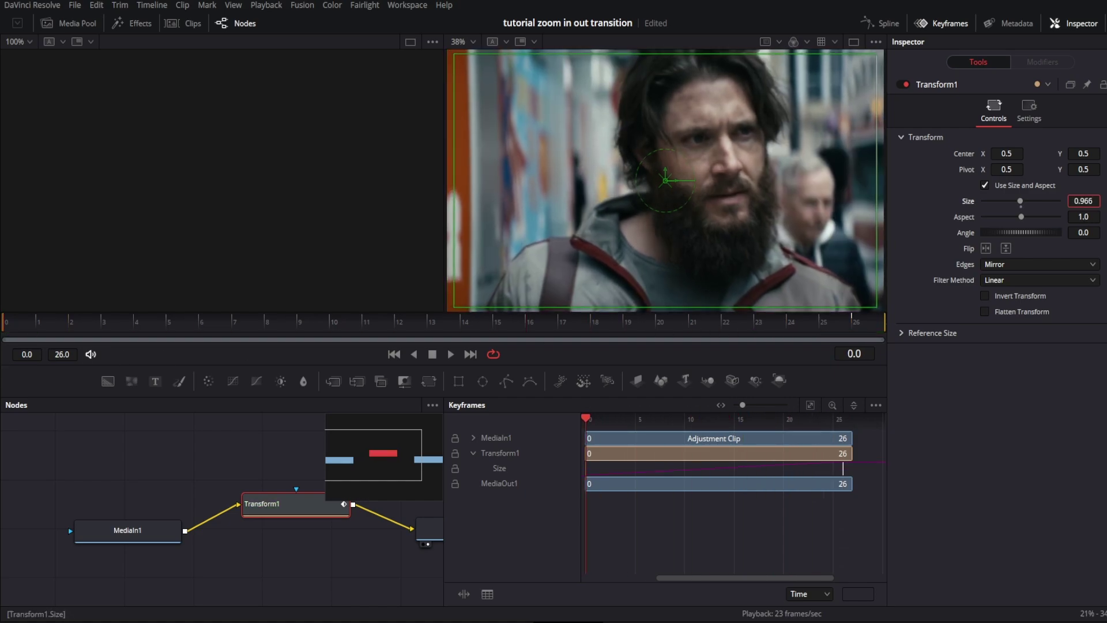
pyautogui.press('Tab')
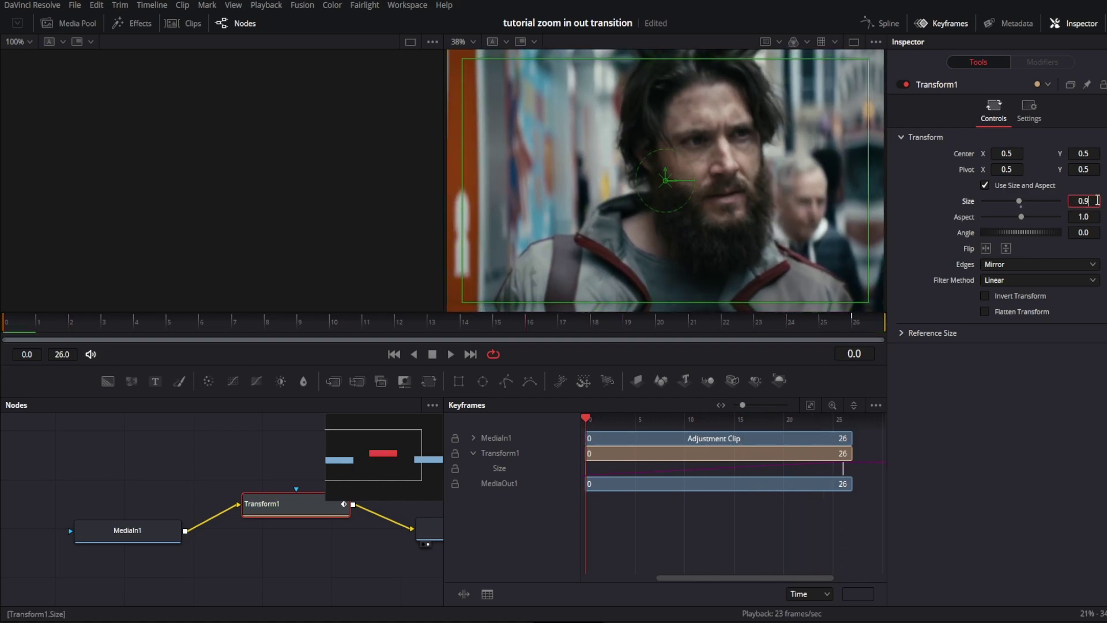
# - Set Transform1 Size to 1.25 on the last frame, frame 26
pyautogui.press('End')
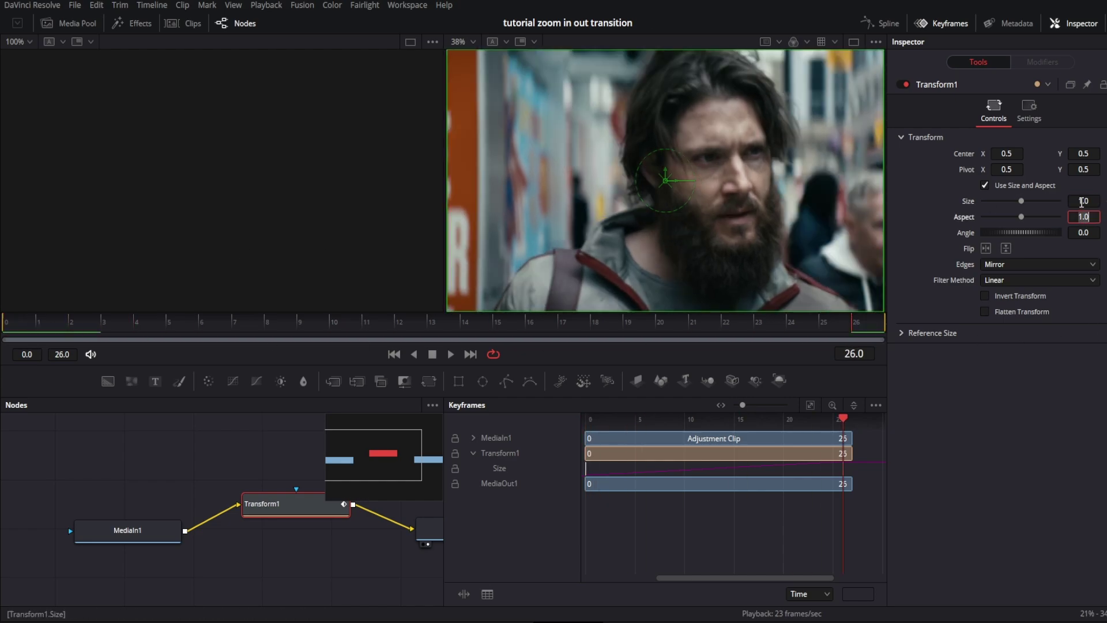
pyautogui.click(1083, 201)
pyautogui.write('1.25')
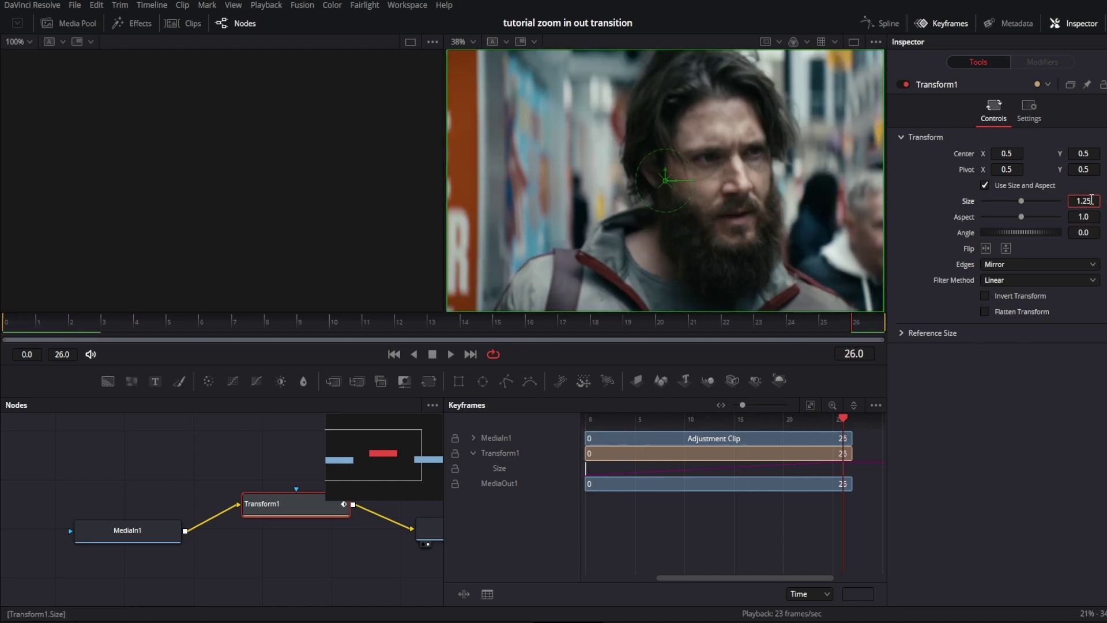
pyautogui.press('Return')
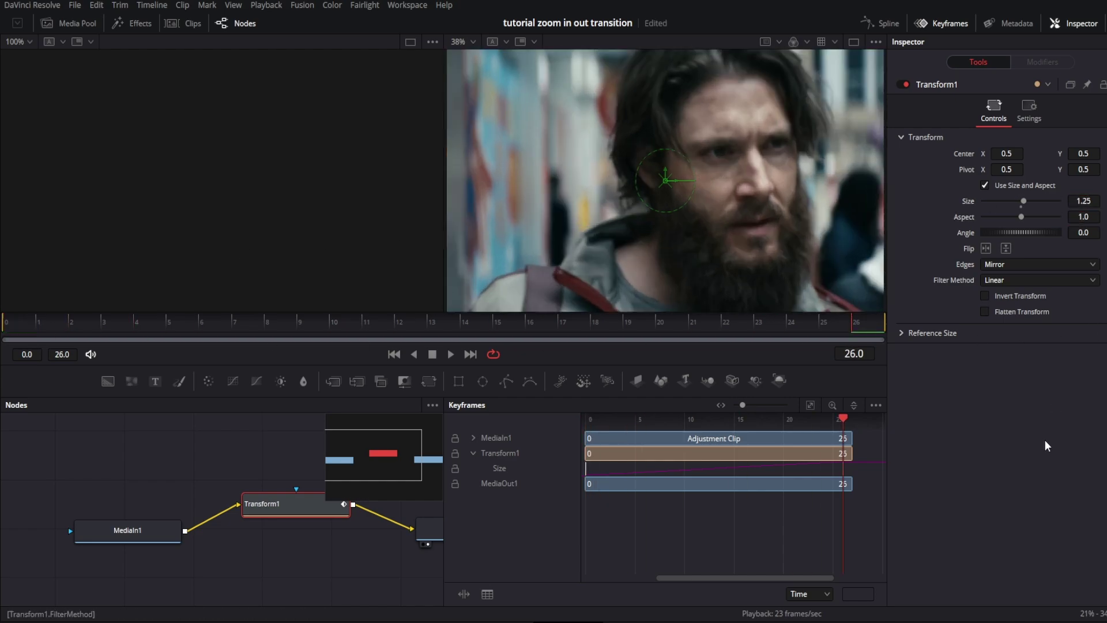
# - Show Transform1 Size in the Spline editor and smooth both keyframes
pyautogui.click(891, 23)
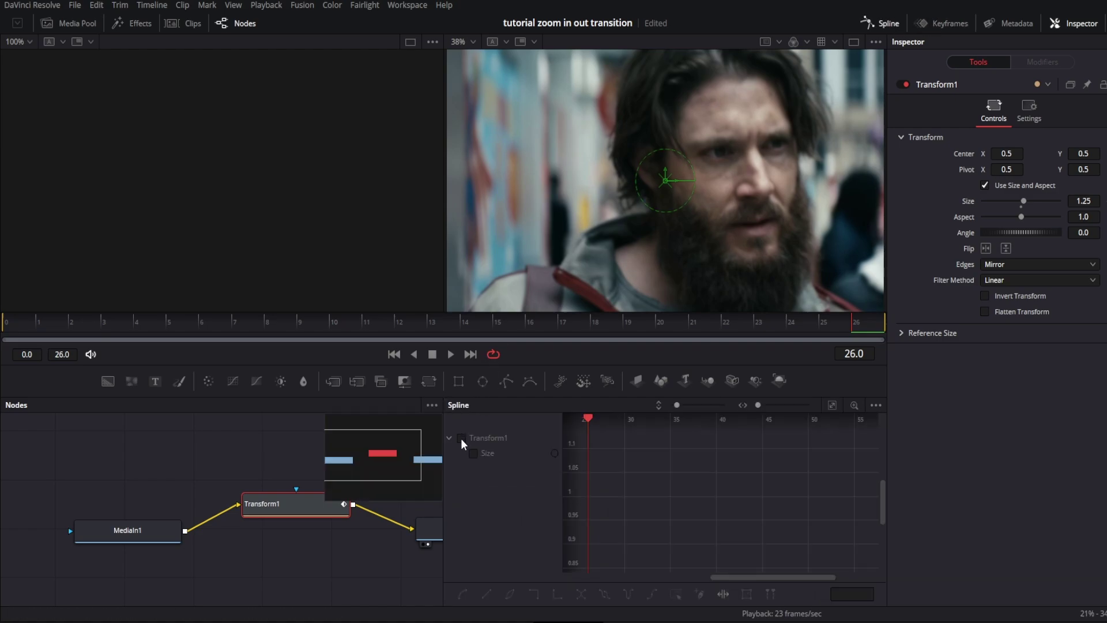
pyautogui.click(472, 453)
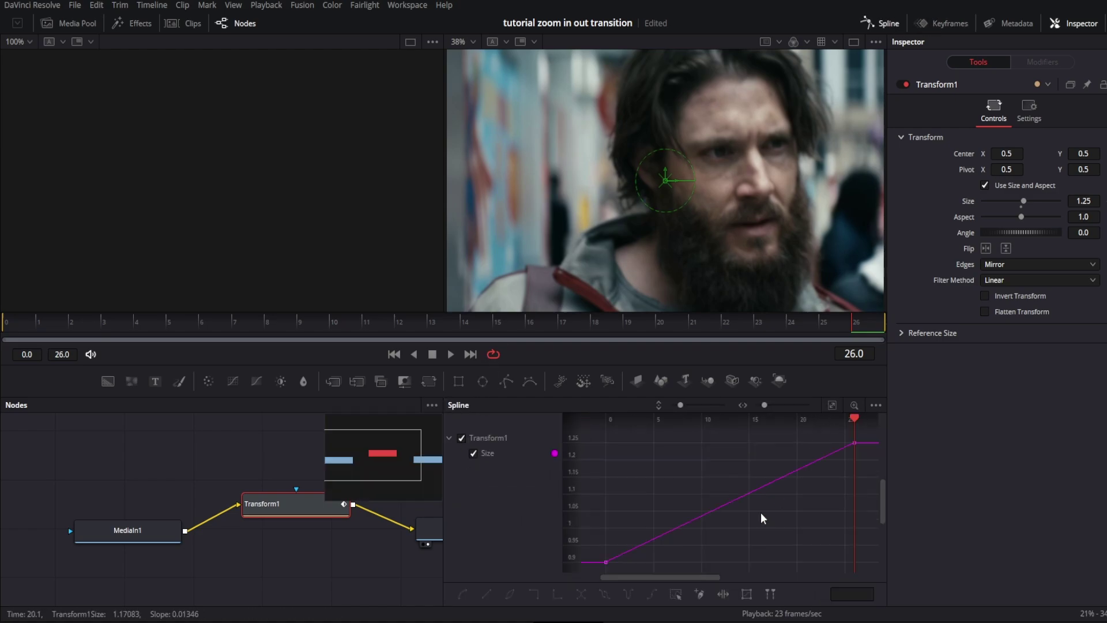
pyautogui.hotkey('ctrl', 'a')
pyautogui.press('s')
# - Shape the Size bezier handles into an S-curve and check the zoom at frame 7
pyautogui.moveTo(680, 562); pyautogui.dragTo(669, 479)
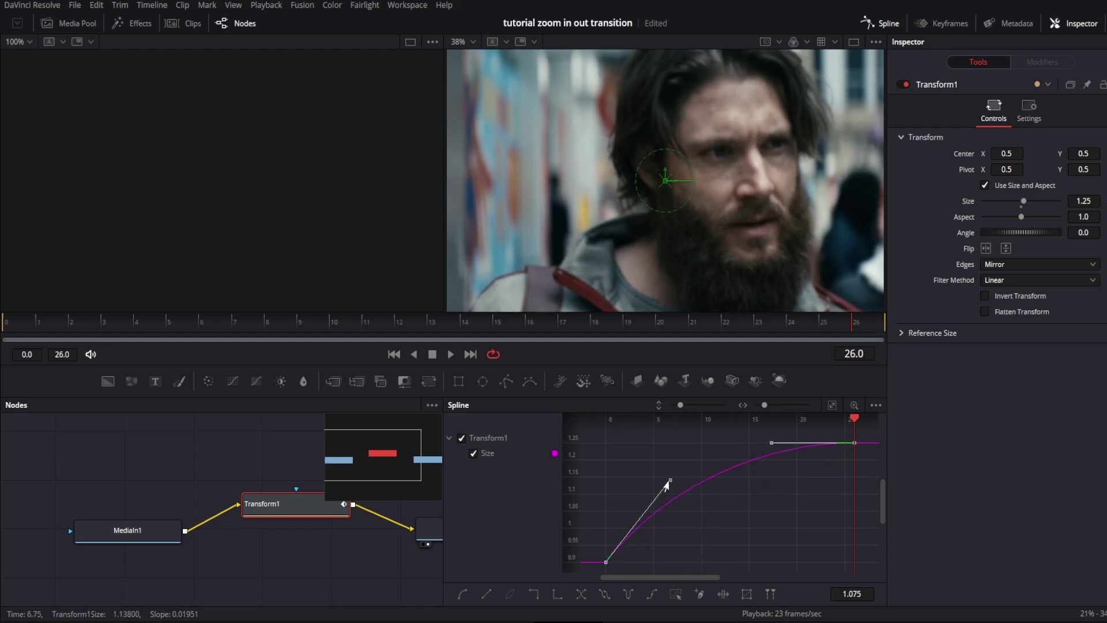
pyautogui.moveTo(772, 444); pyautogui.dragTo(774, 541)
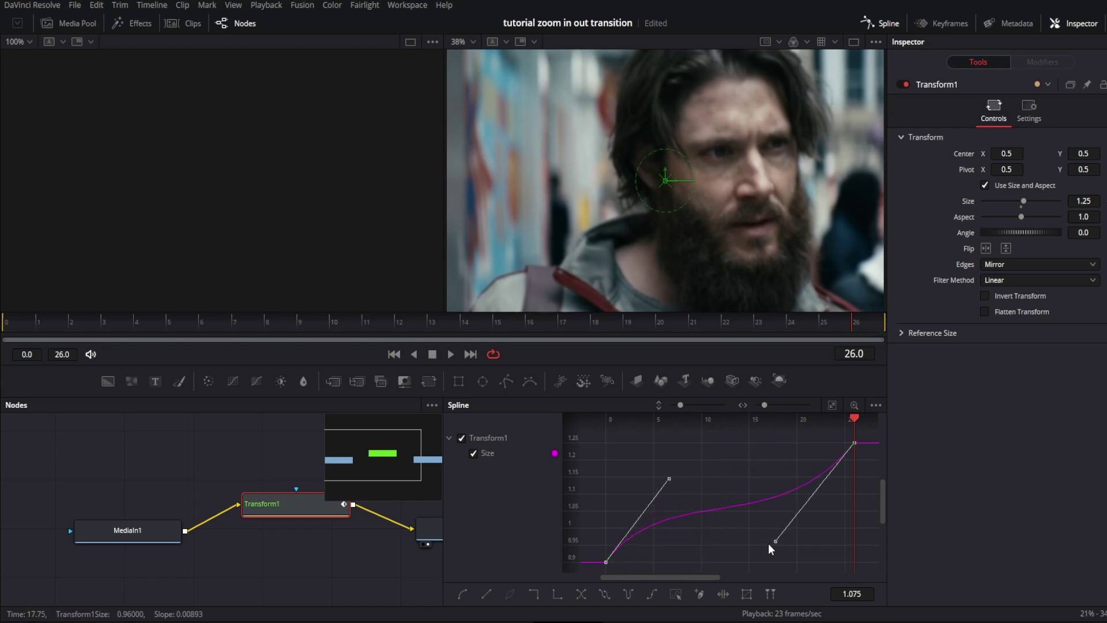
pyautogui.moveTo(669, 478); pyautogui.dragTo(677, 470)
pyautogui.moveTo(775, 540); pyautogui.dragTo(768, 530)
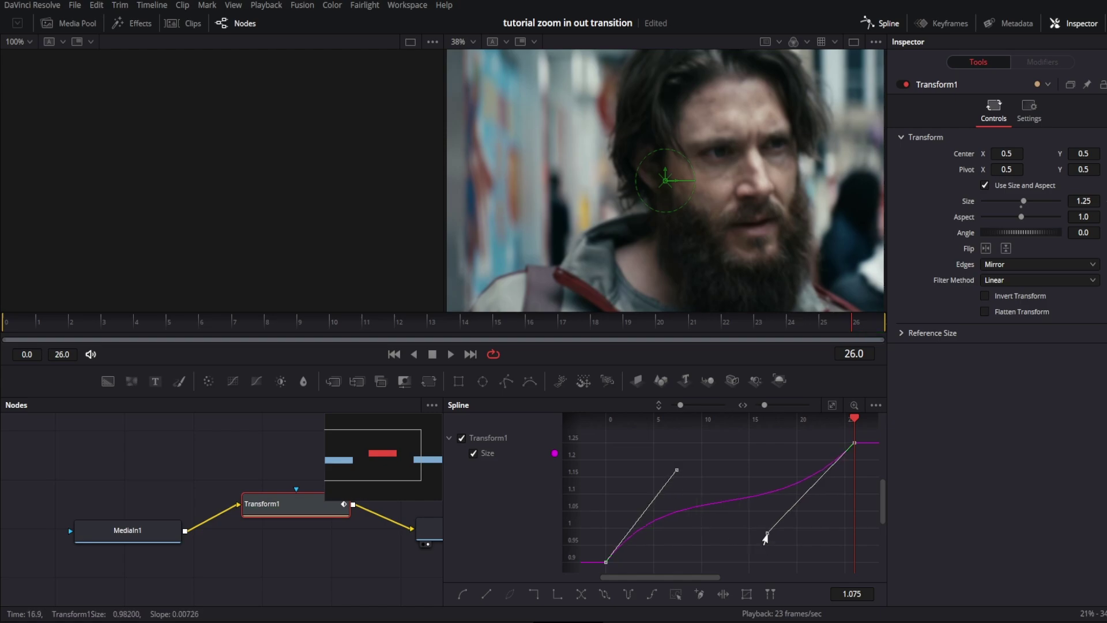
pyautogui.click(247, 324)
# - Preview the eased 0.9-to-1.25 Transform zoom by playing it in Fusion
pyautogui.press('space')
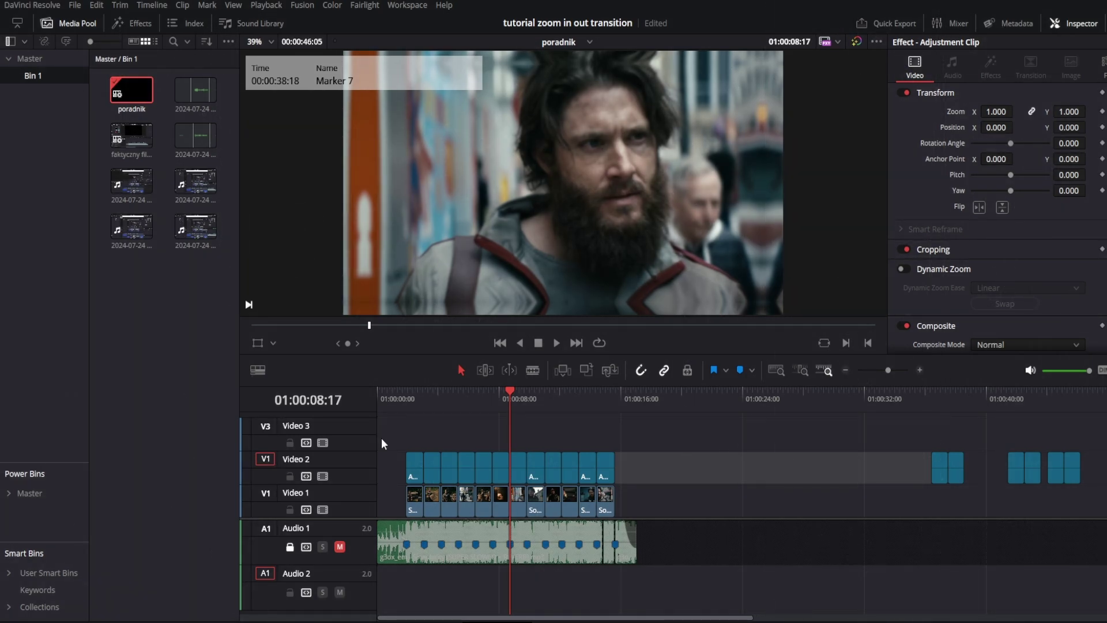
# - Enable Dynamic Zoom on the first six Video 2 adjustment clips and the later group
pyautogui.moveTo(382, 438); pyautogui.dragTo(504, 463)
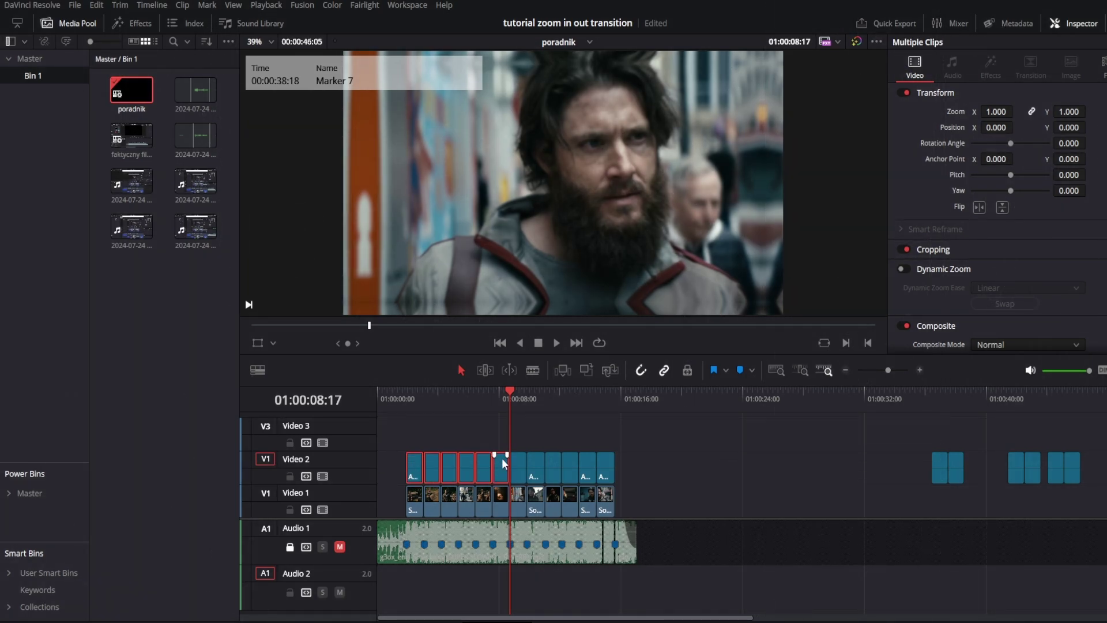
pyautogui.moveTo(502, 400)
pyautogui.mouseDown()
pyautogui.moveTo(457, 400)
pyautogui.moveTo(476, 400)
pyautogui.mouseUp()
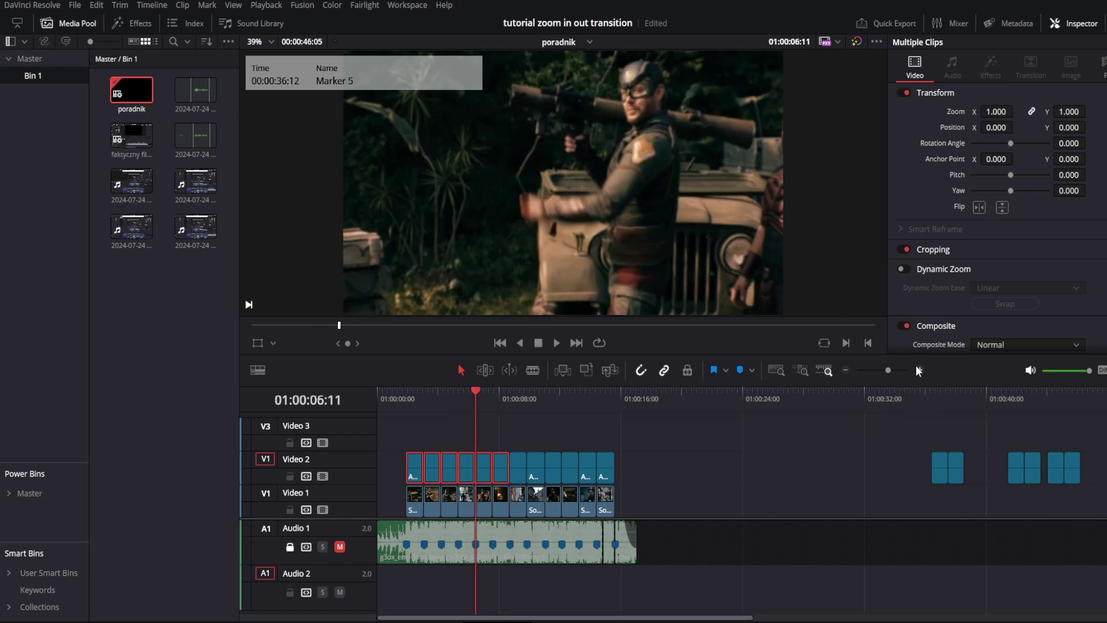
pyautogui.click(902, 269)
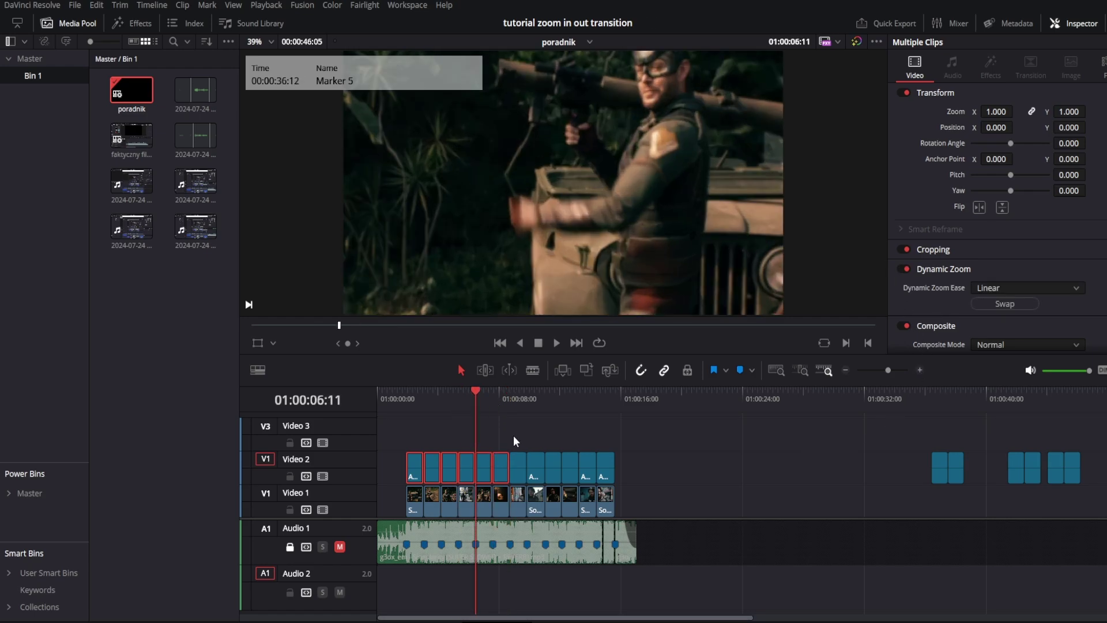
pyautogui.moveTo(512, 435); pyautogui.dragTo(621, 467)
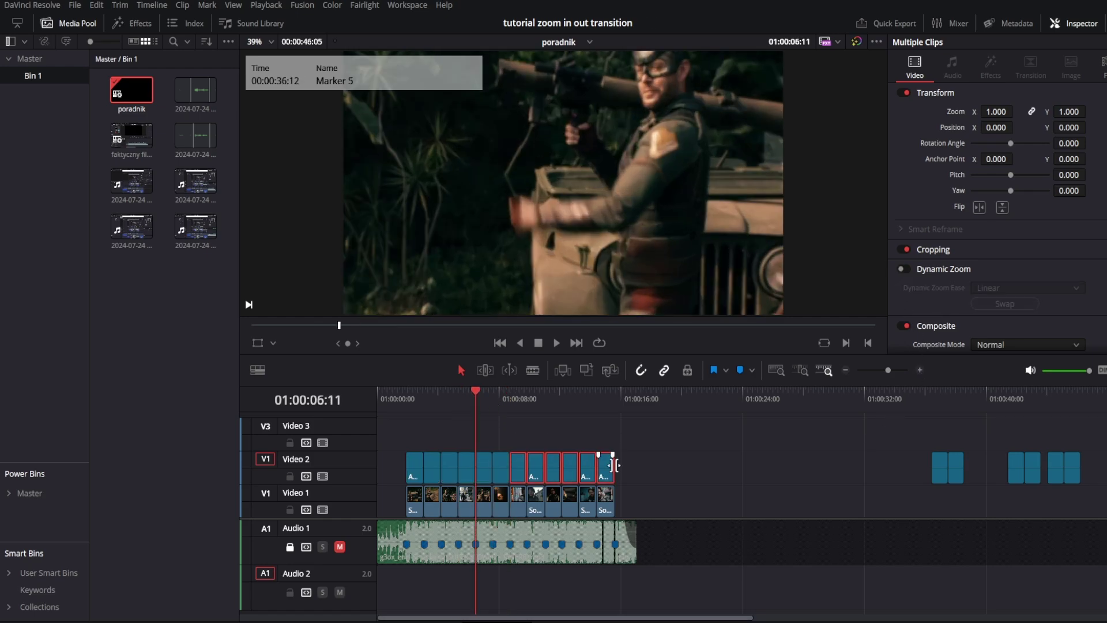
pyautogui.click(905, 270)
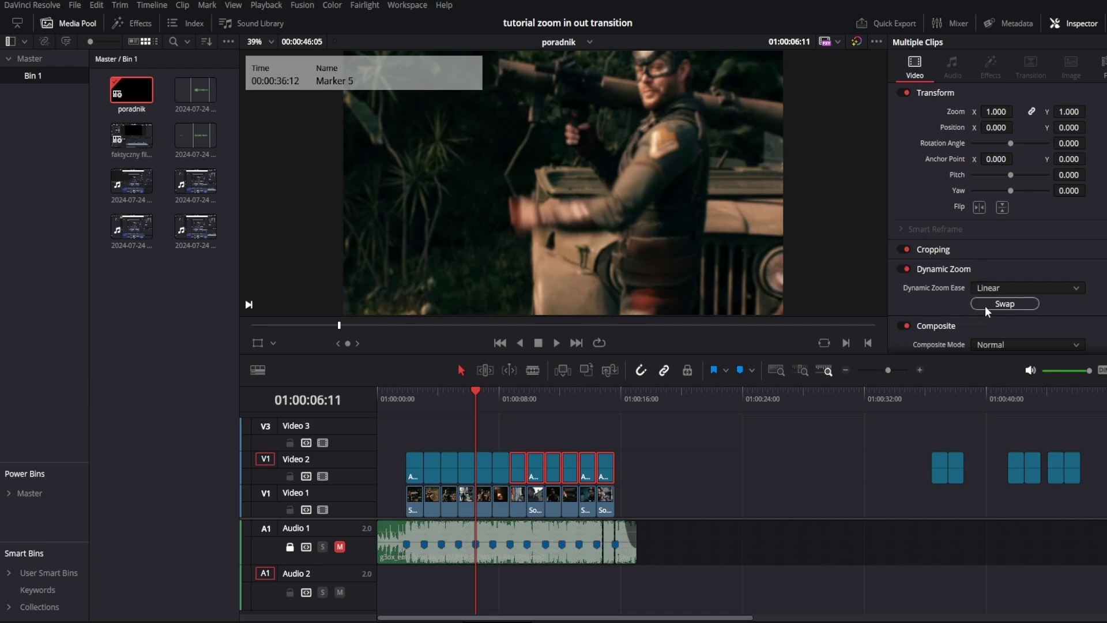